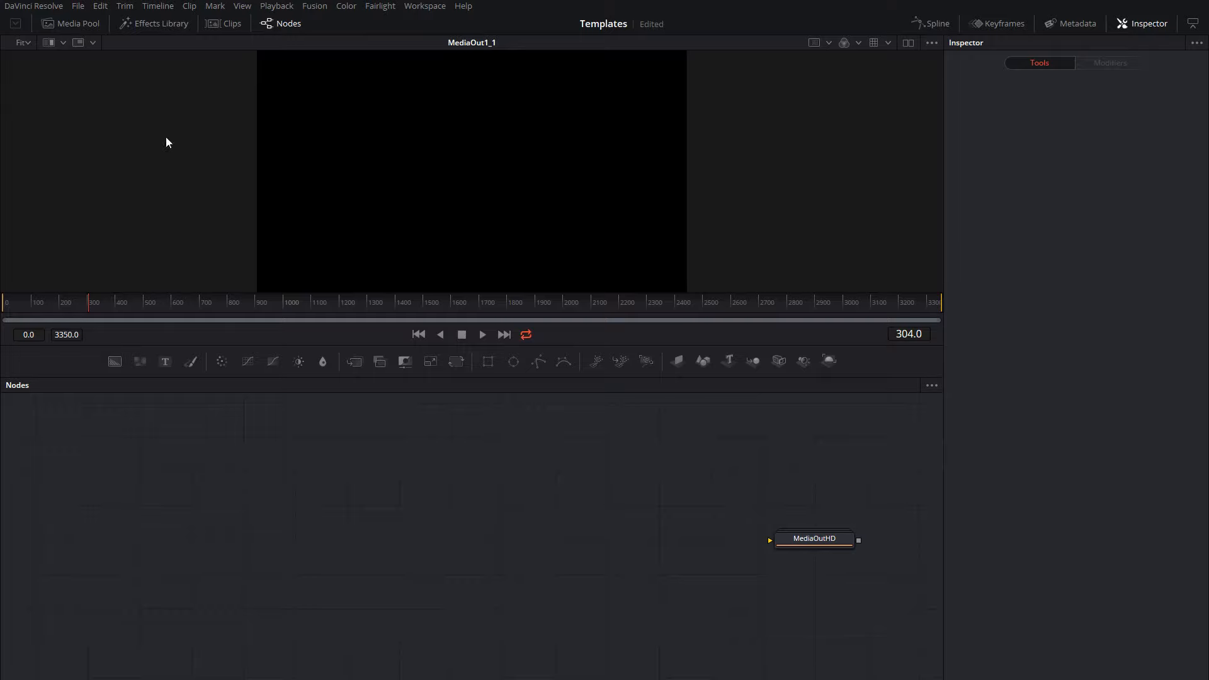
# Add the AbstractBG027Rectangle template from the Backgrounds templates to the node graph and connect its output to MediaOutHD.
pyautogui.click(148, 23)
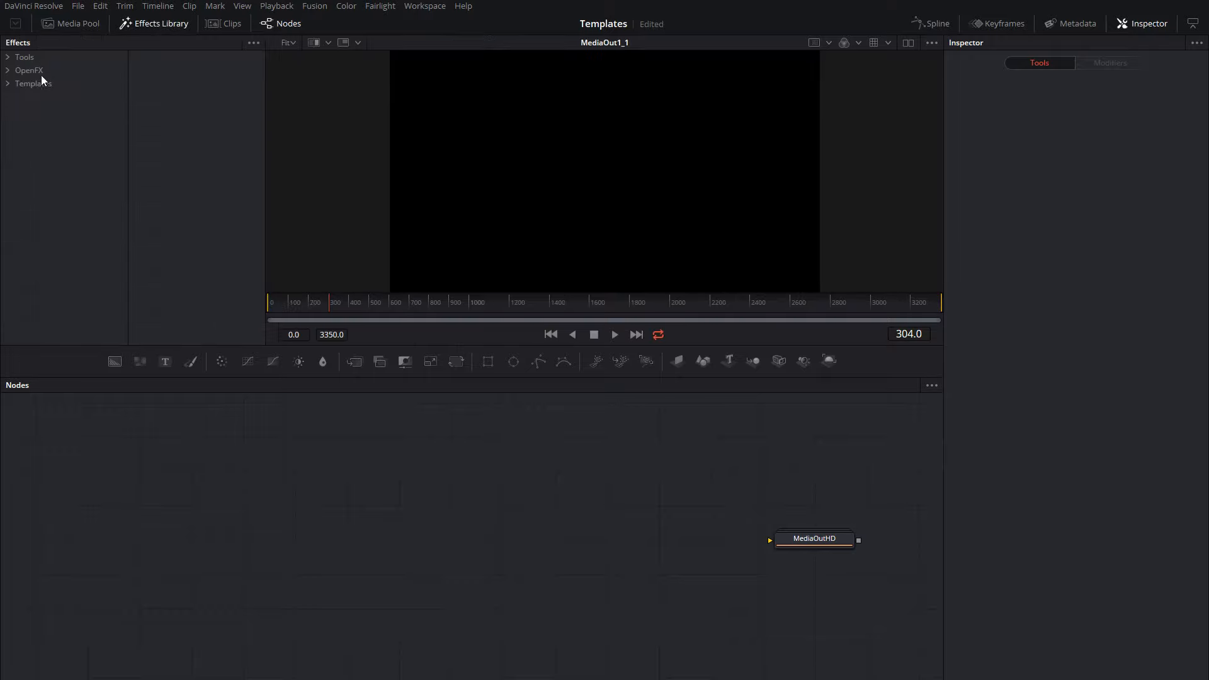
pyautogui.click(8, 84)
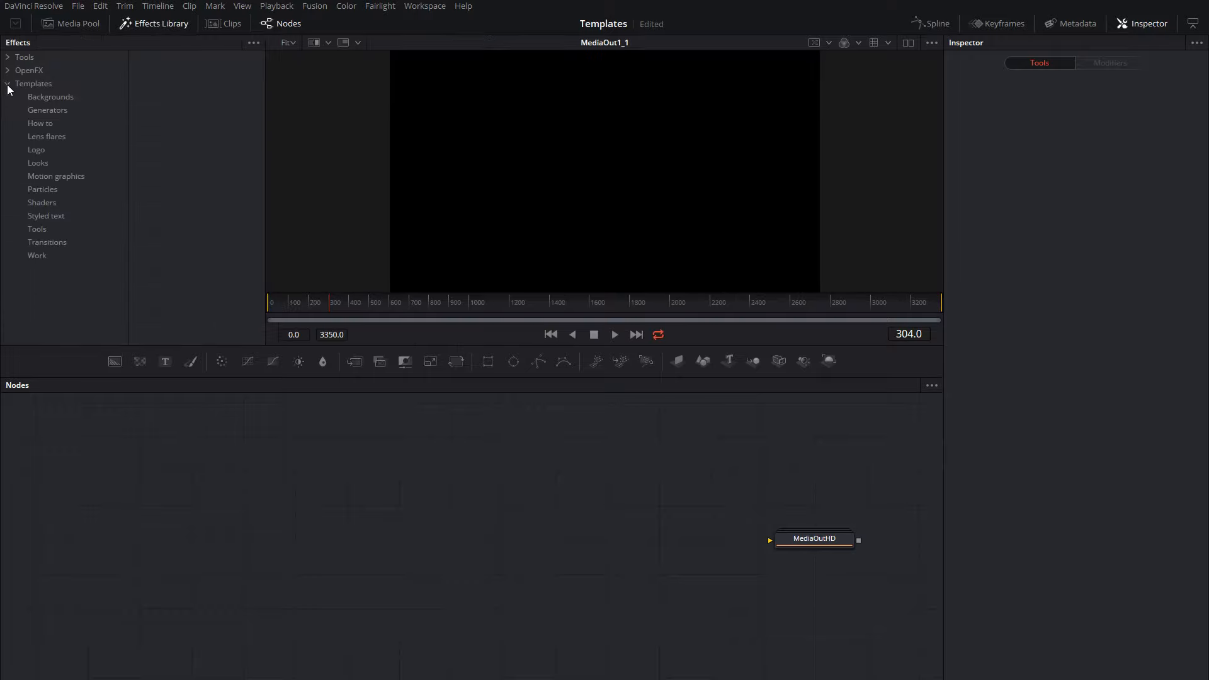
pyautogui.click(44, 97)
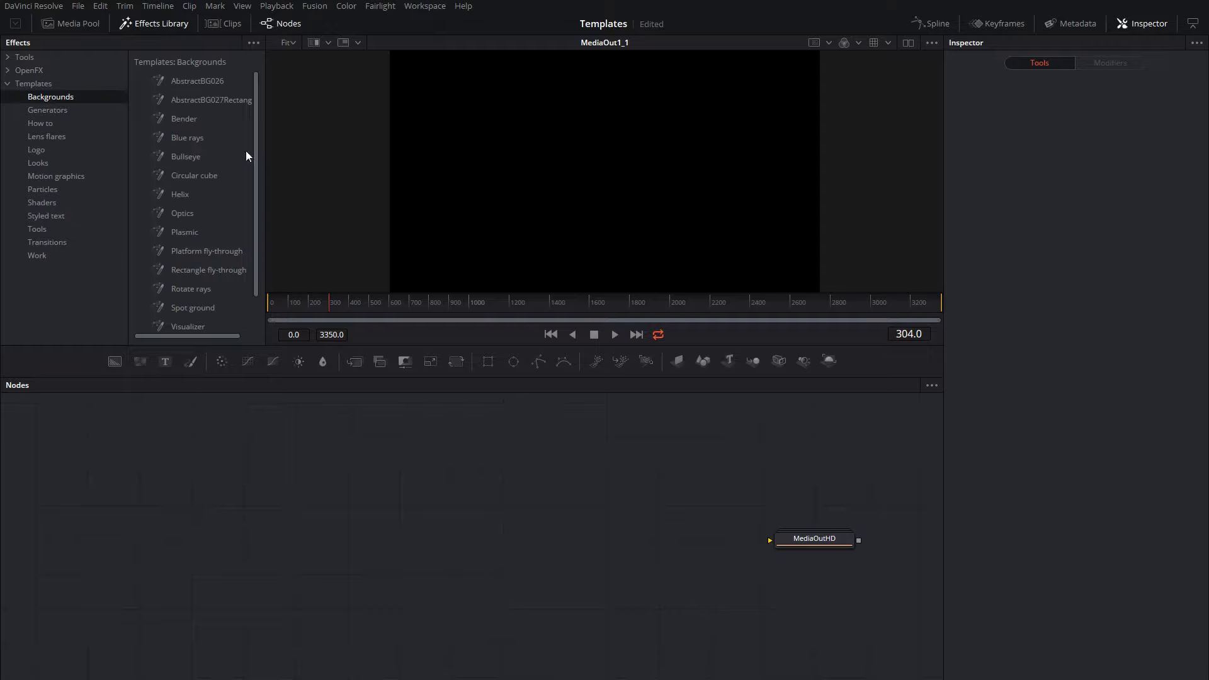
pyautogui.moveTo(183, 98); pyautogui.dragTo(294, 500)
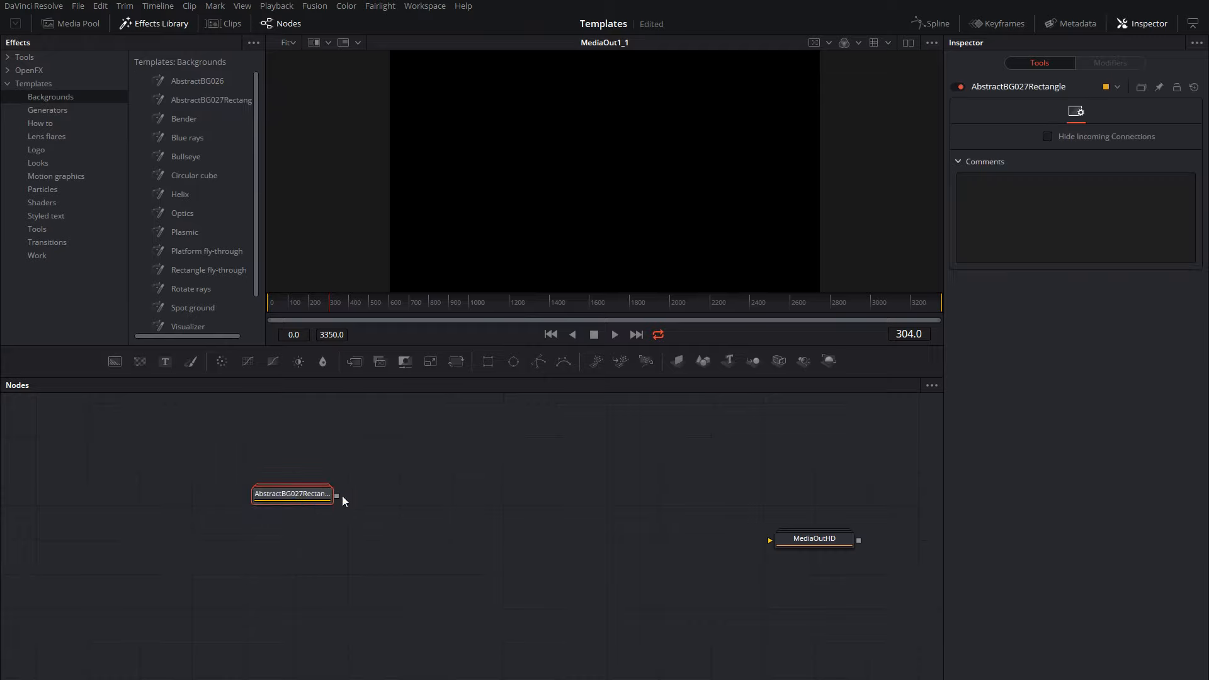
pyautogui.moveTo(337, 496); pyautogui.dragTo(795, 540)
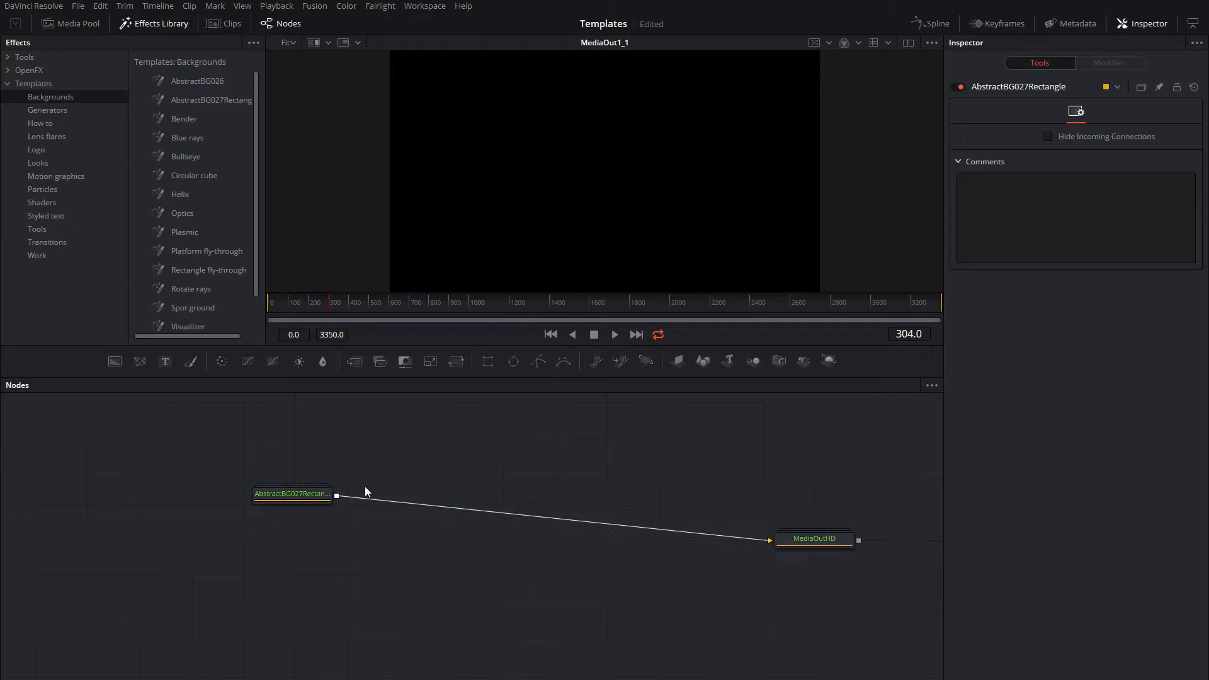
# Ungroup the AbstractBG027Rectangle node and line up all tools to the grid.
pyautogui.rightClick(283, 497)
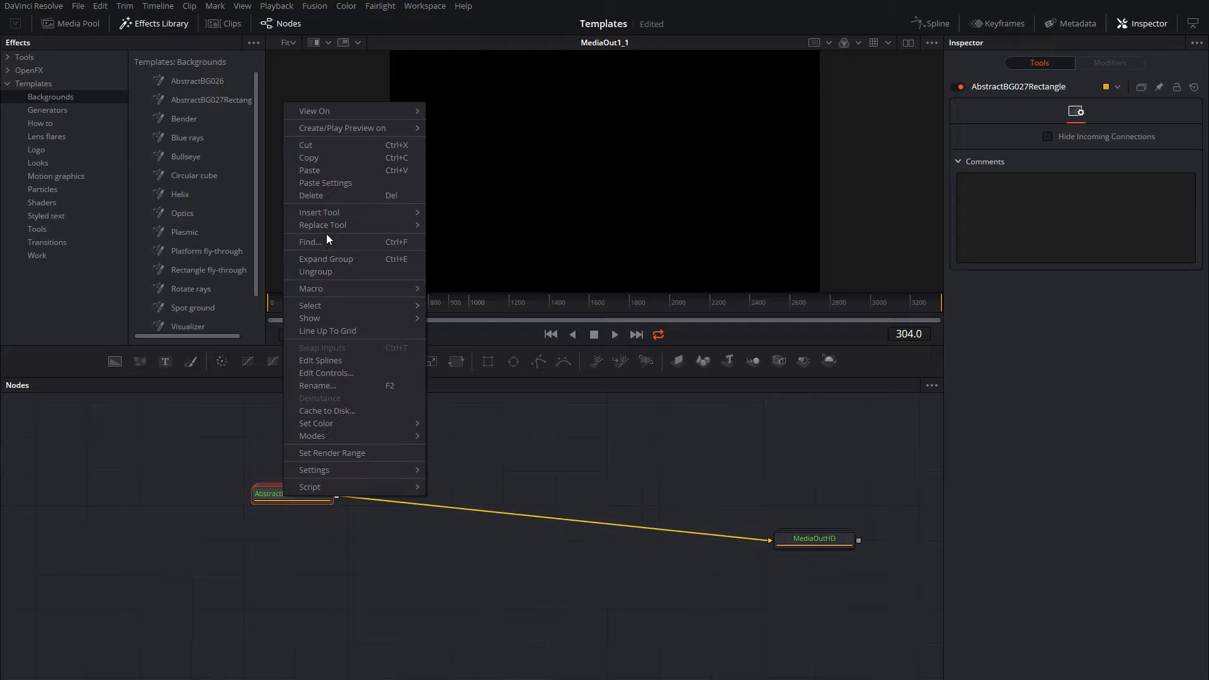
pyautogui.click(320, 273)
pyautogui.rightClick(600, 427)
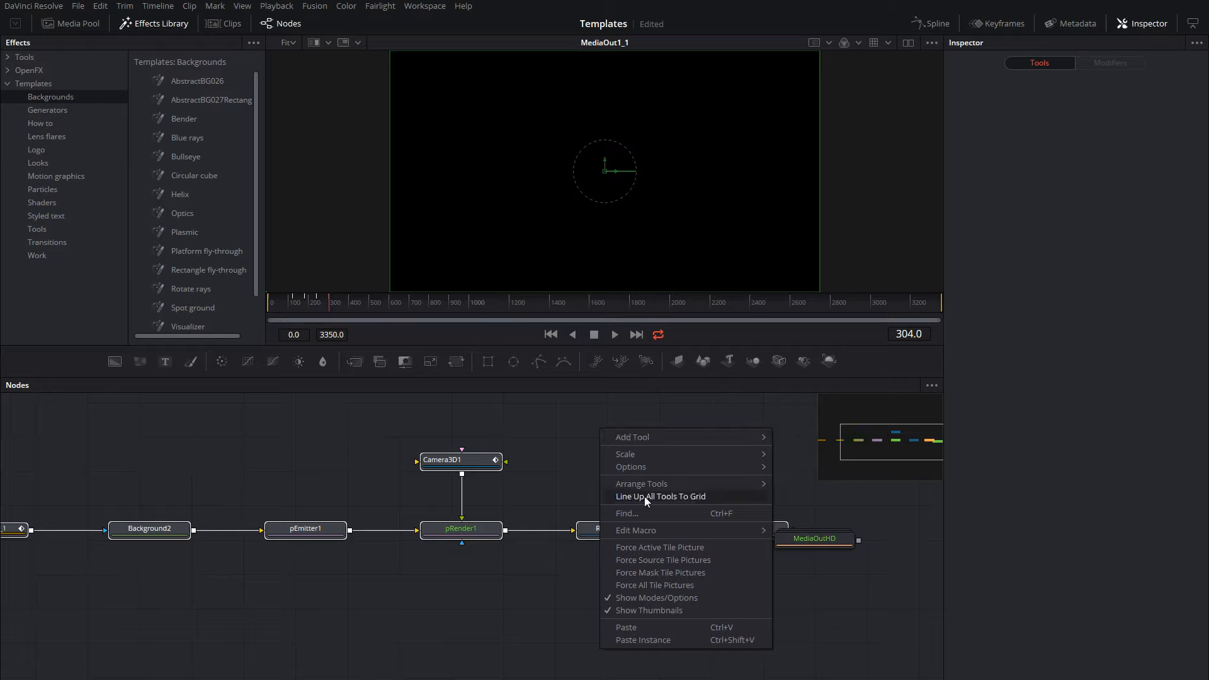
pyautogui.click(647, 496)
# Set tools to arrange to grid and spread the MediaOutHD and Glow1 nodes apart so the chain is evenly spaced.
pyautogui.rightClick(589, 411)
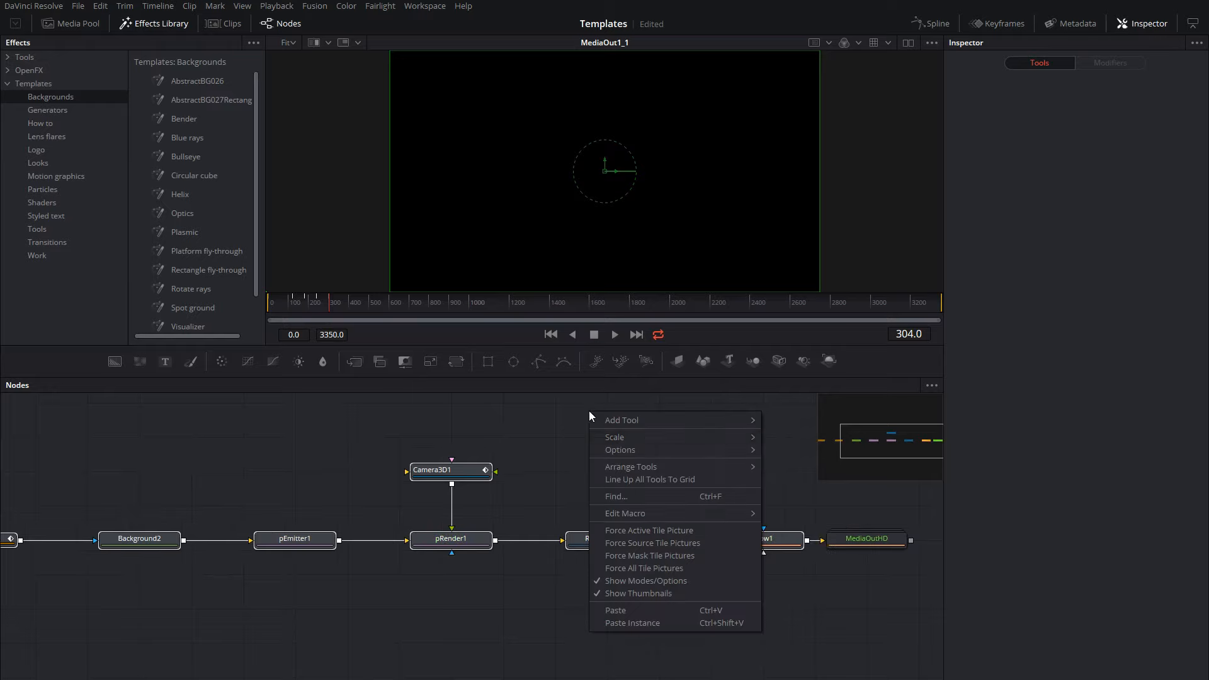
pyautogui.moveTo(659, 452)
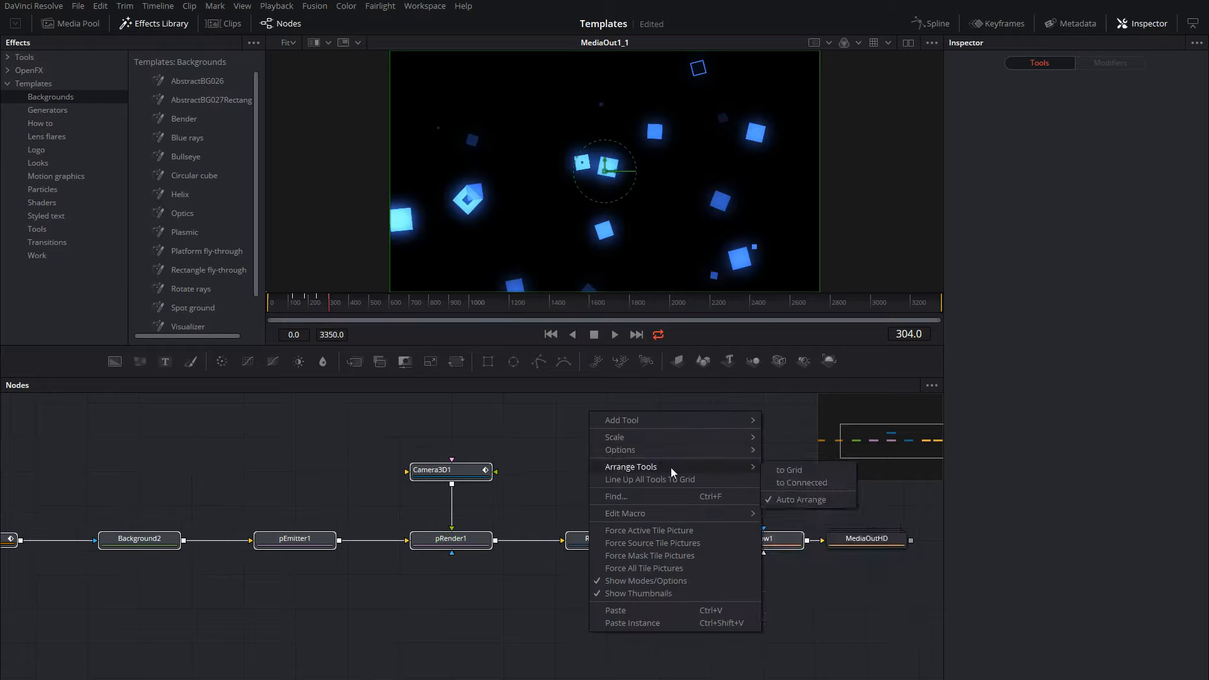
pyautogui.click(791, 475)
pyautogui.moveTo(844, 547); pyautogui.dragTo(905, 545)
pyautogui.moveTo(728, 541)
pyautogui.mouseDown()
pyautogui.moveTo(733, 519)
pyautogui.moveTo(731, 535)
pyautogui.mouseUp()
pyautogui.moveTo(497, 510); pyautogui.dragTo(567, 502)
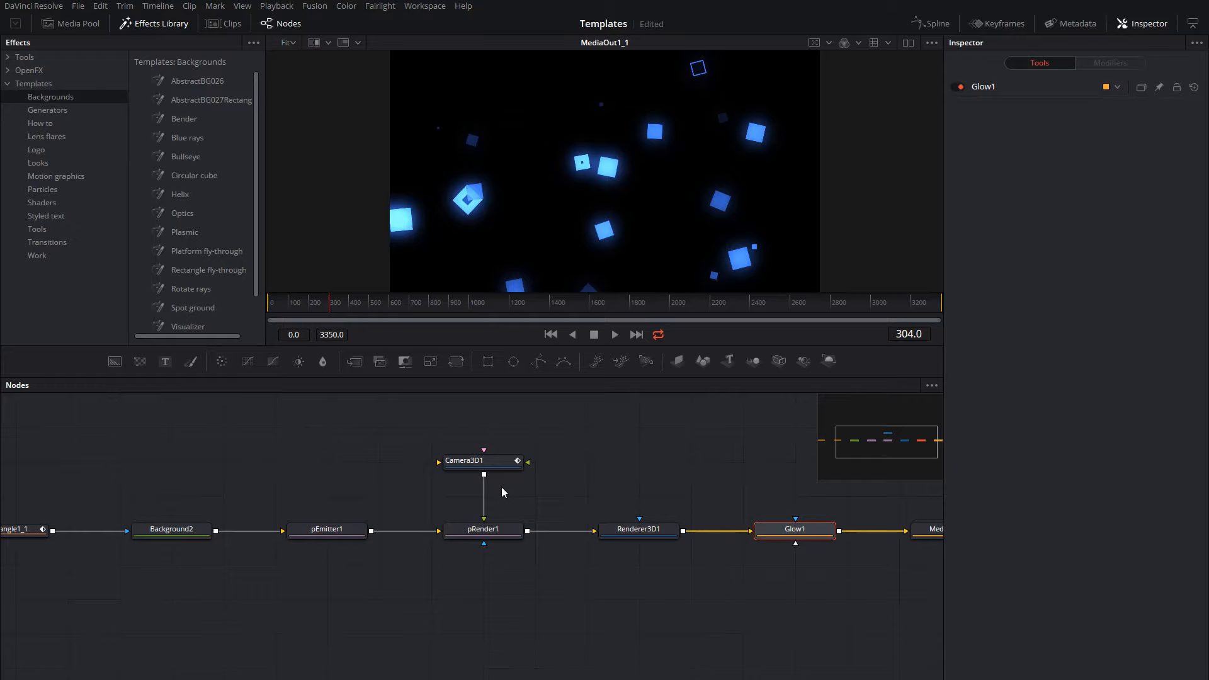
# View Background2 in the viewer at frame 203 and examine its image size settings and the rectangle masks feeding it.
pyautogui.scroll(-2, 501, 486)
pyautogui.moveTo(393, 476); pyautogui.dragTo(440, 484)
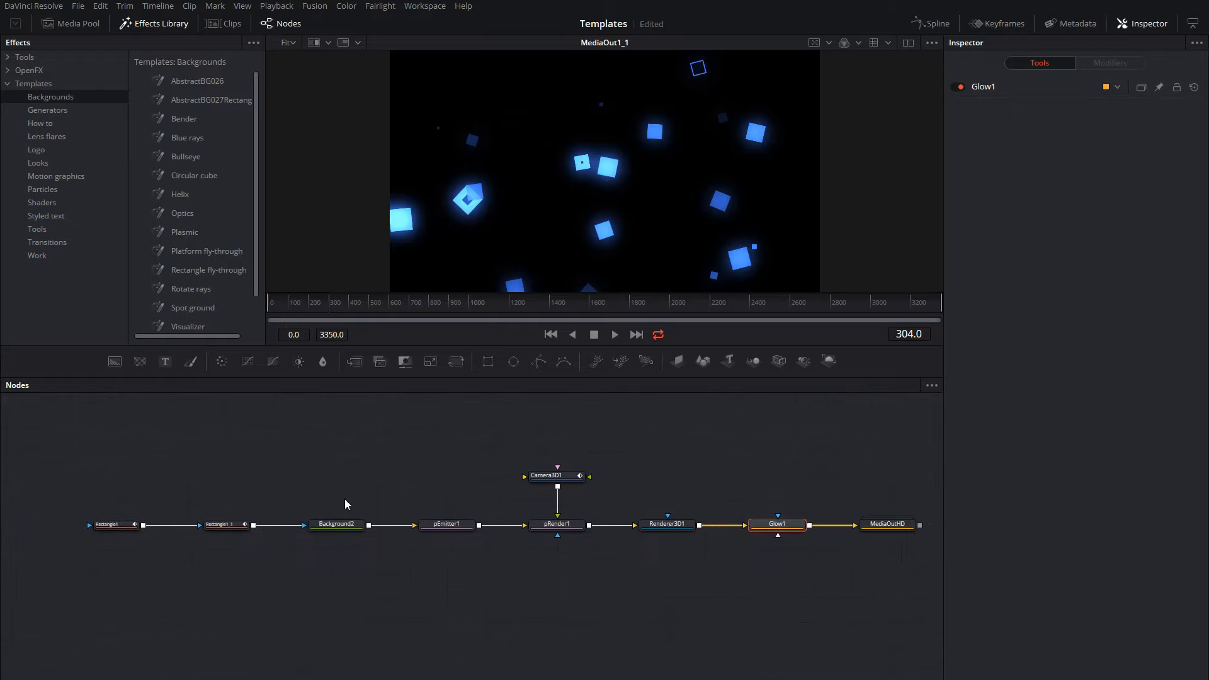
pyautogui.moveTo(87, 494); pyautogui.dragTo(327, 534)
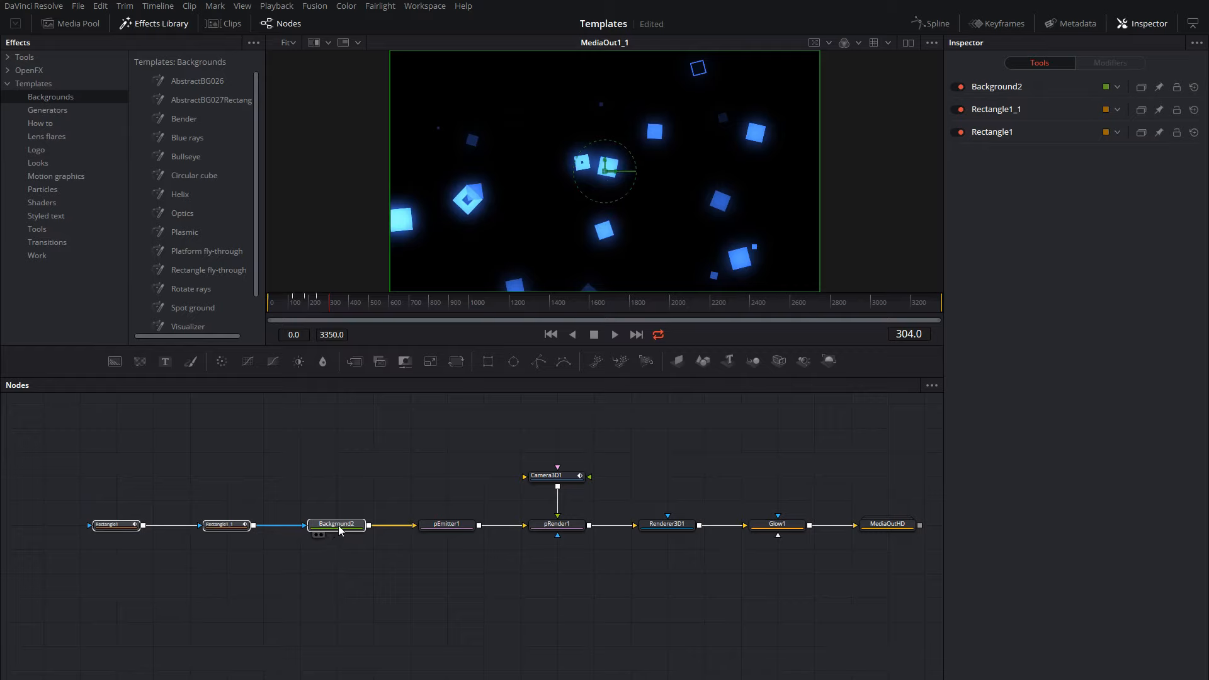
pyautogui.click(340, 527)
pyautogui.press('1')
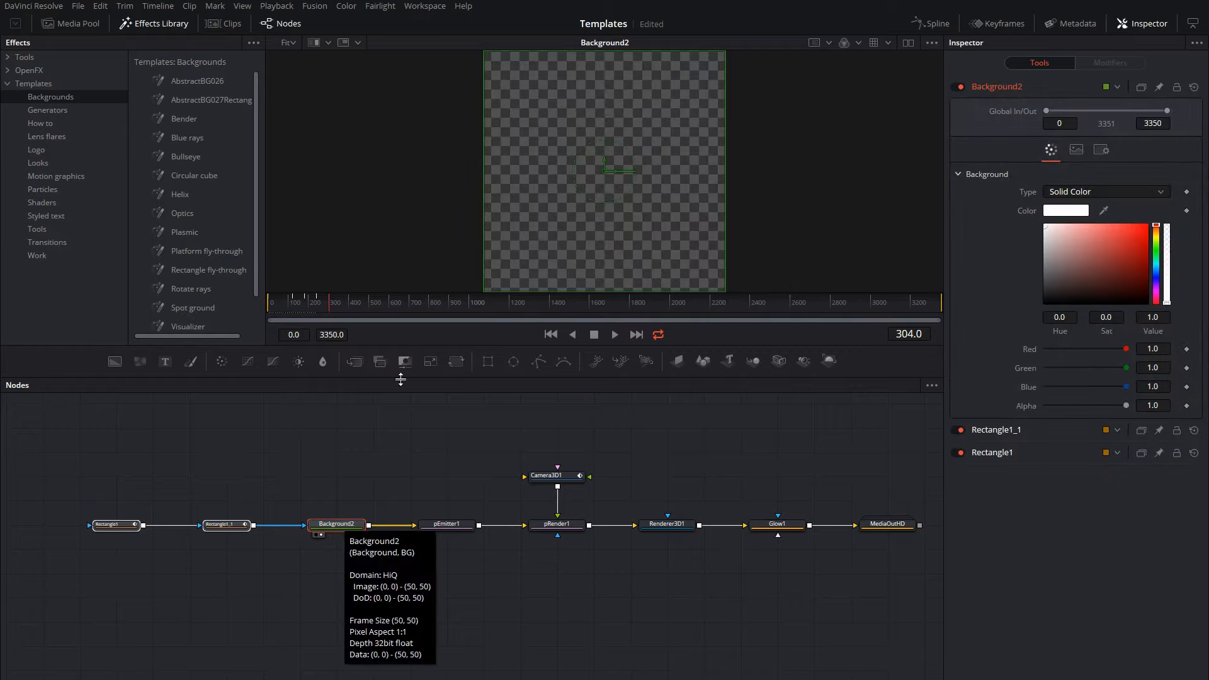
pyautogui.moveTo(274, 310); pyautogui.dragTo(309, 315)
pyautogui.click(336, 525)
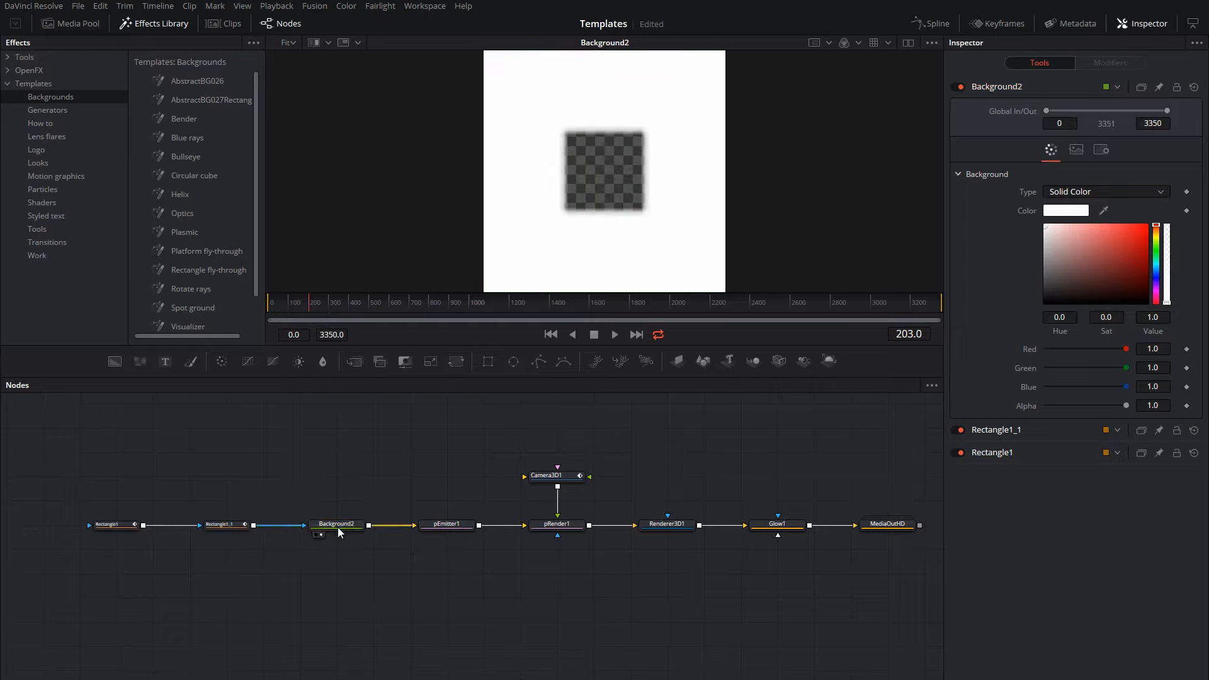
pyautogui.click(1076, 151)
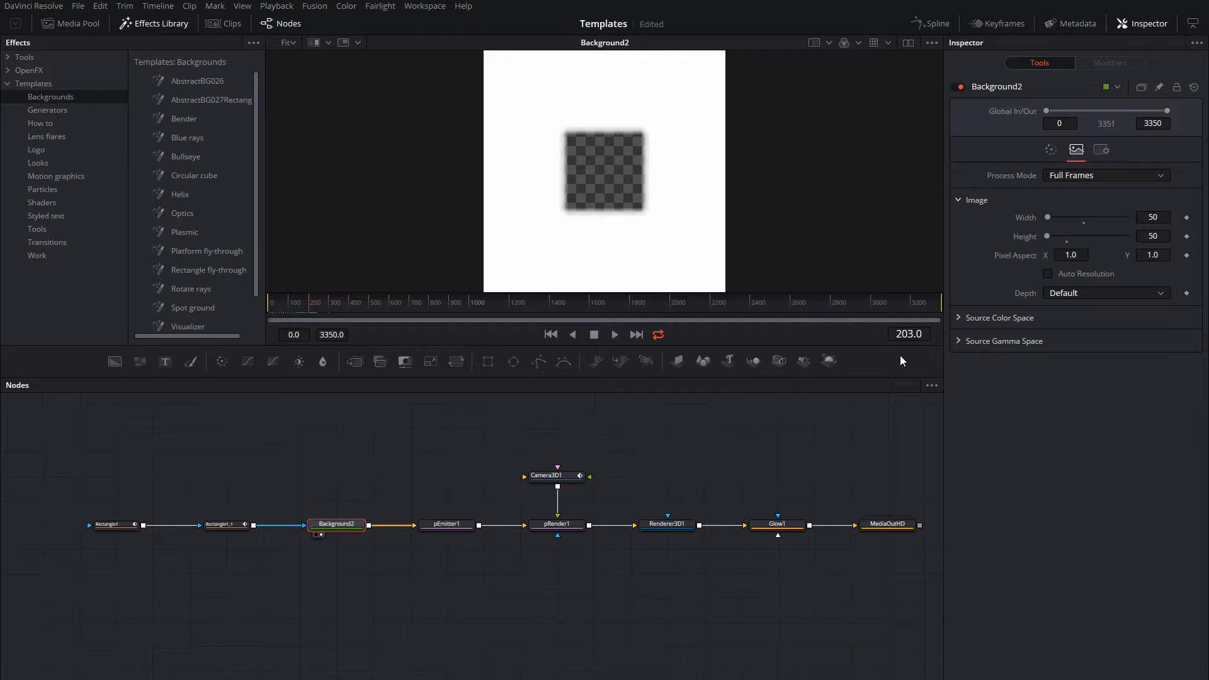
# Examine the emission, velocity and rotation controls of the pEmitter1 node.
pyautogui.moveTo(513, 469); pyautogui.dragTo(376, 448)
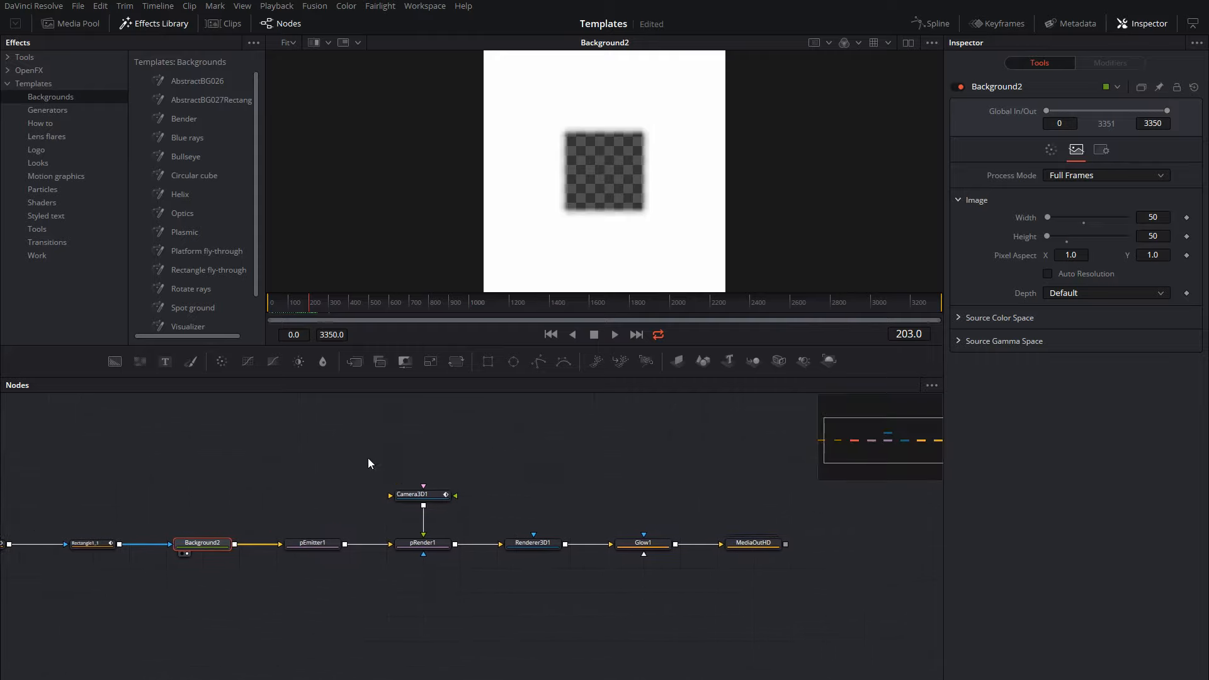
pyautogui.click(317, 543)
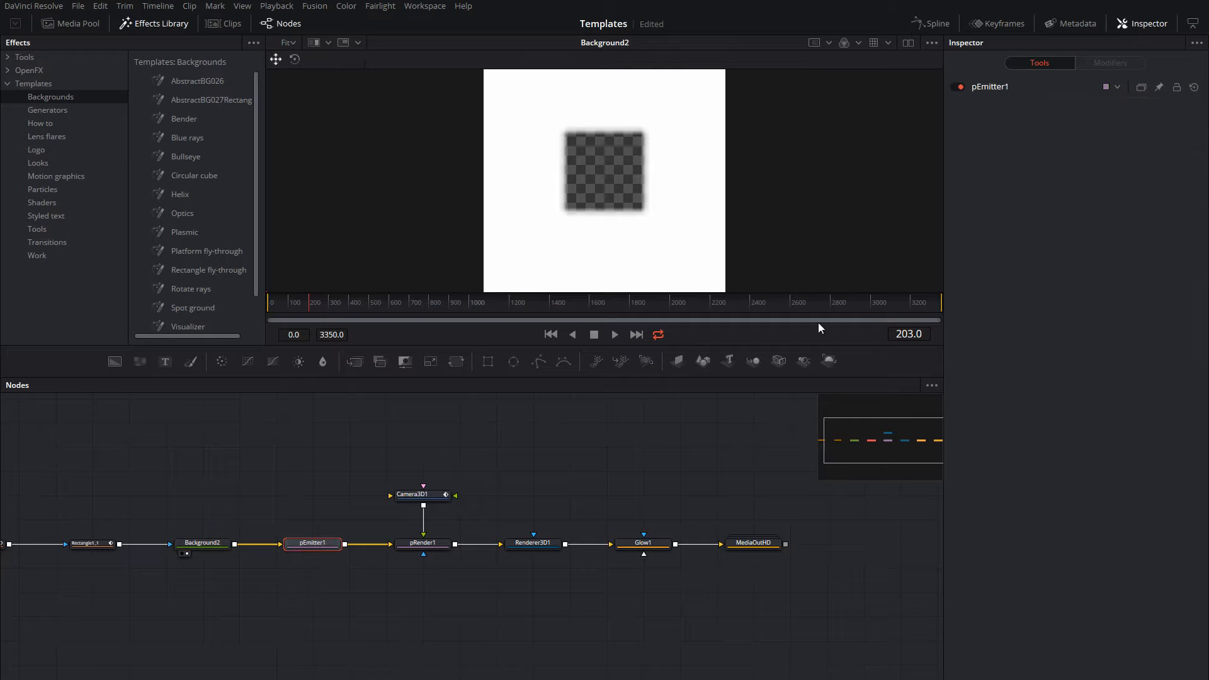
pyautogui.click(998, 89)
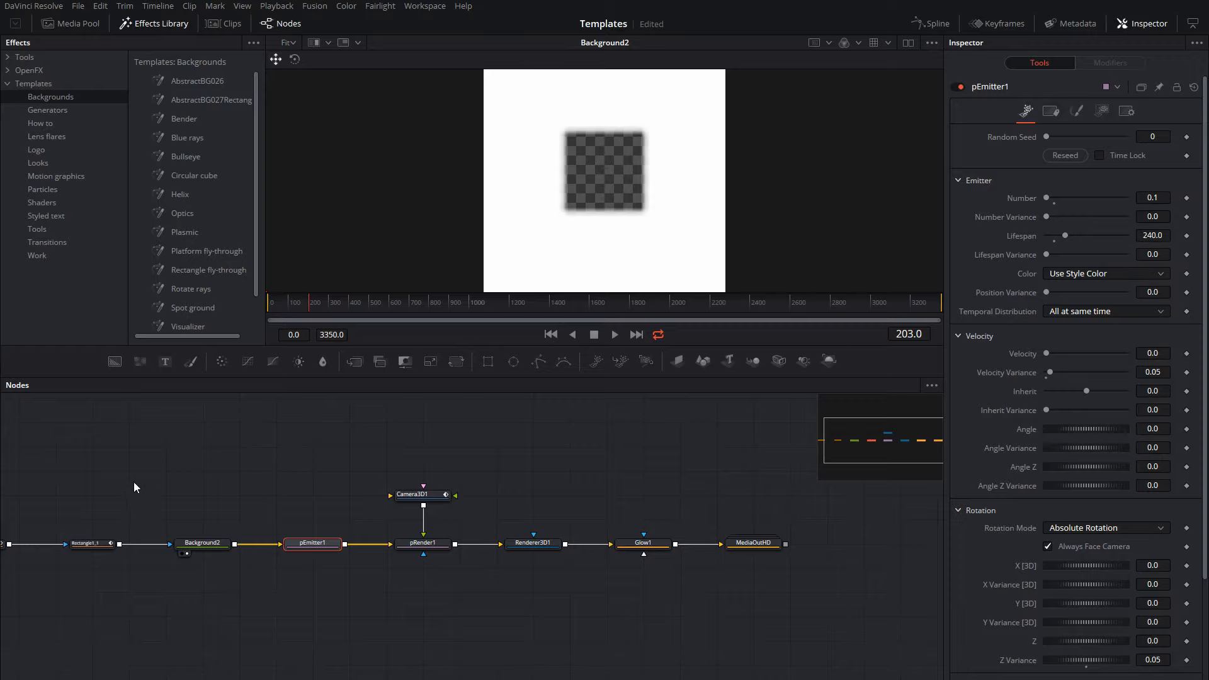
# Examine the width animation of the Rectangle1_1 mask by moving to frame 244 and stepping through neighbouring keyframes.
pyautogui.moveTo(133, 487); pyautogui.dragTo(255, 488)
pyautogui.click(214, 545)
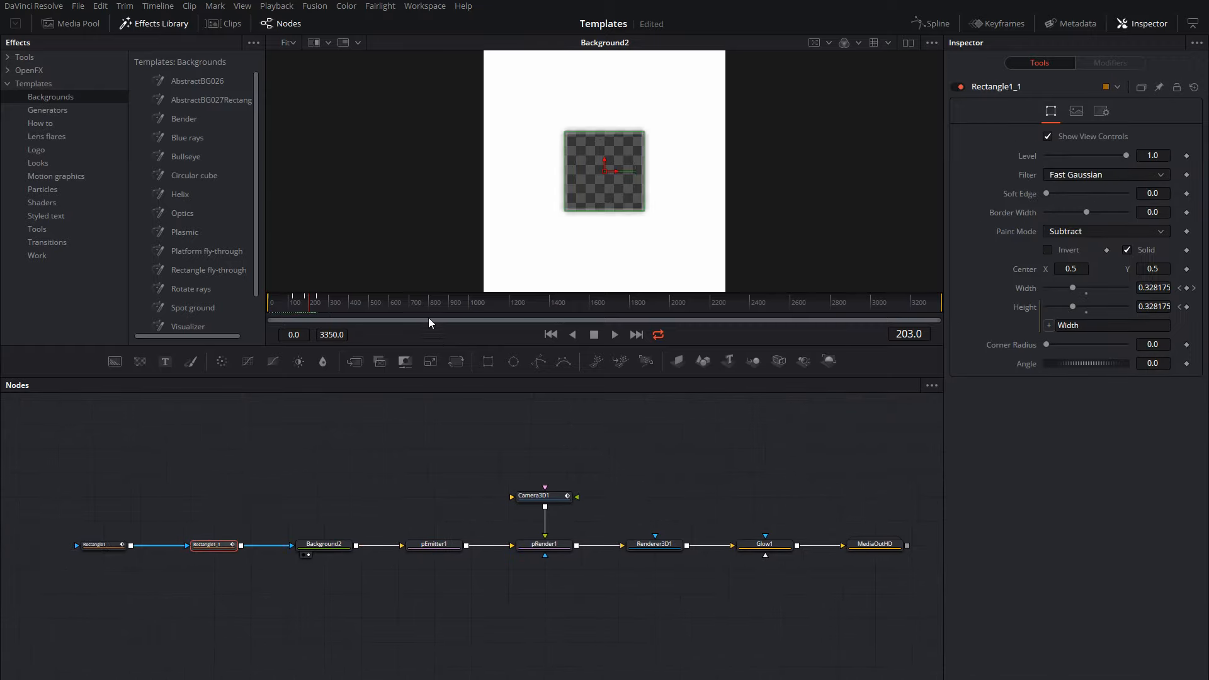
pyautogui.click(319, 306)
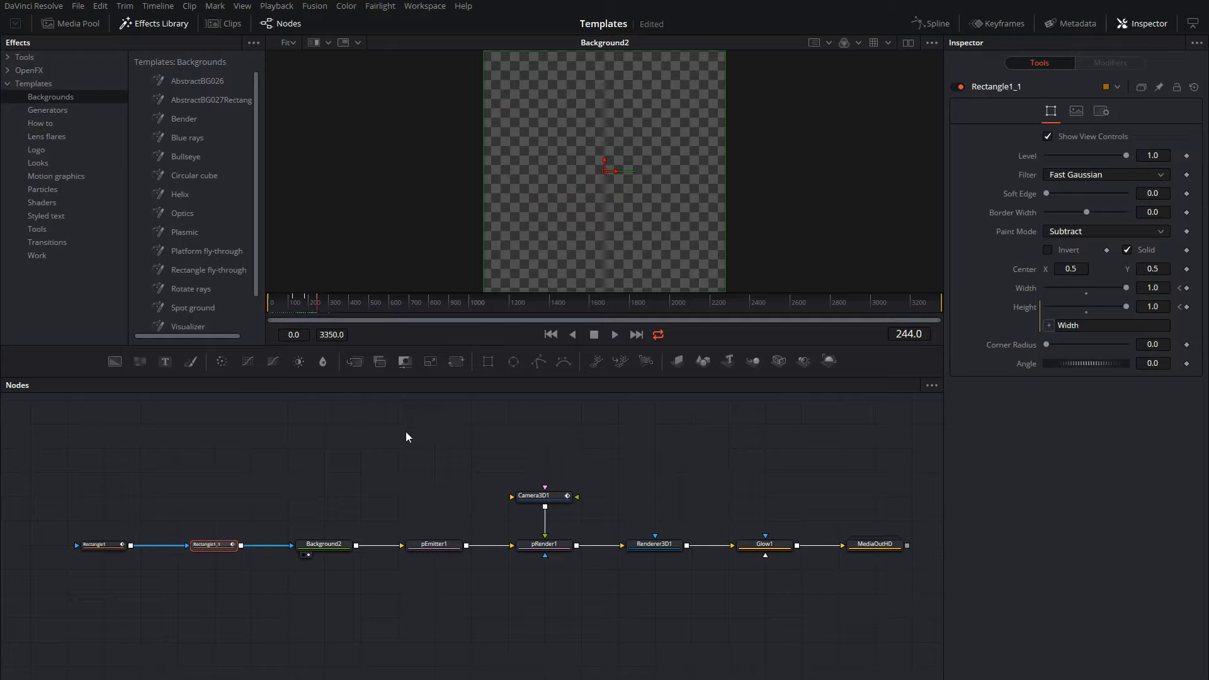
pyautogui.press('Left')
pyautogui.press('Left')
pyautogui.press('Right')
# Review pEmitter1's lifespan, velocity and spin controls, and its style, color variance and size settings.
pyautogui.moveTo(442, 492); pyautogui.dragTo(369, 497)
pyautogui.click(372, 552)
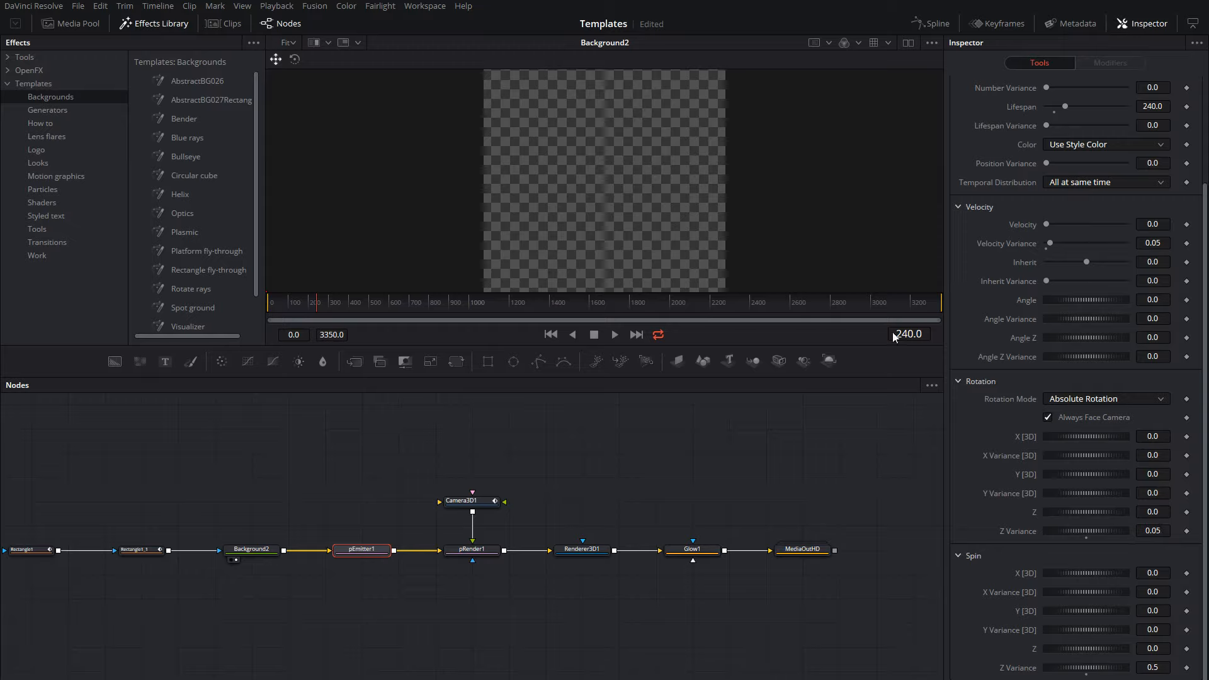
pyautogui.scroll(4, 1009, 158)
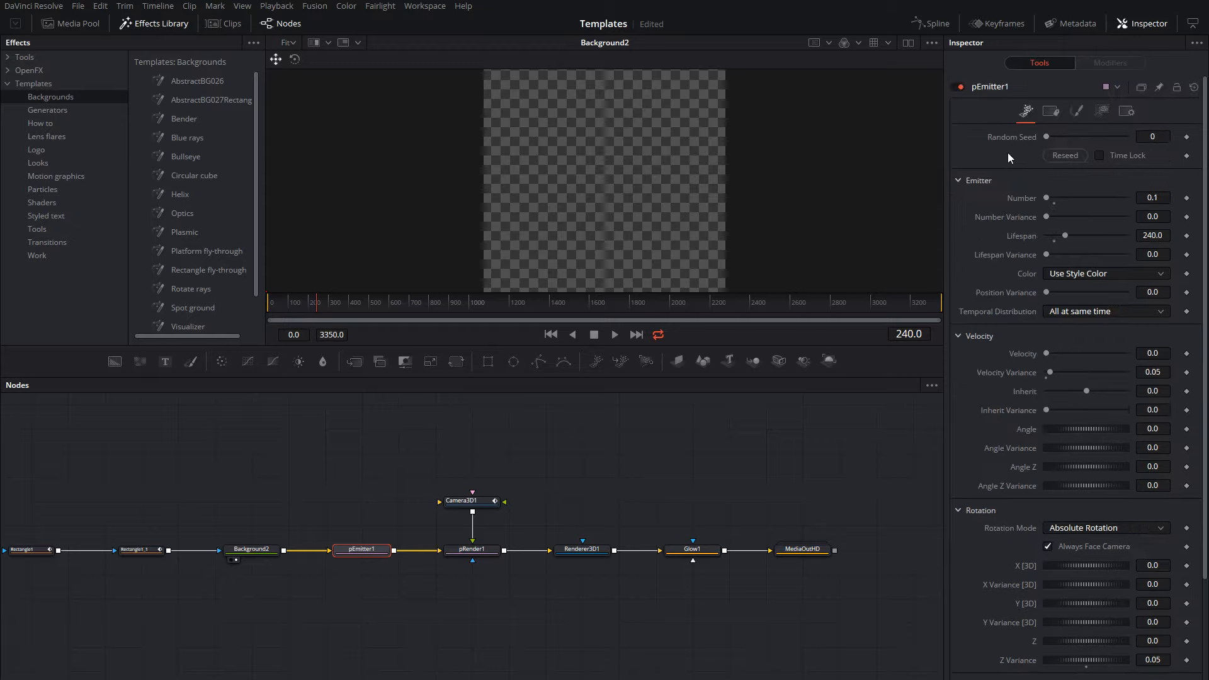
pyautogui.click(1077, 112)
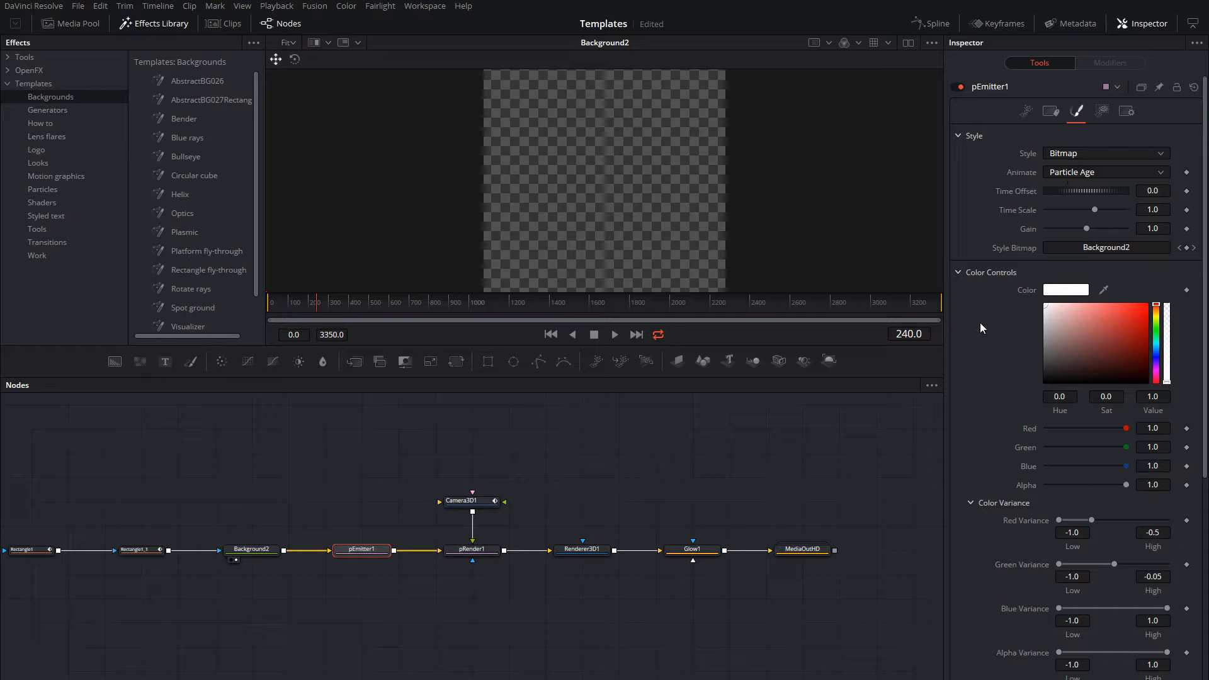
pyautogui.scroll(-3, 981, 345)
pyautogui.scroll(-3, 979, 348)
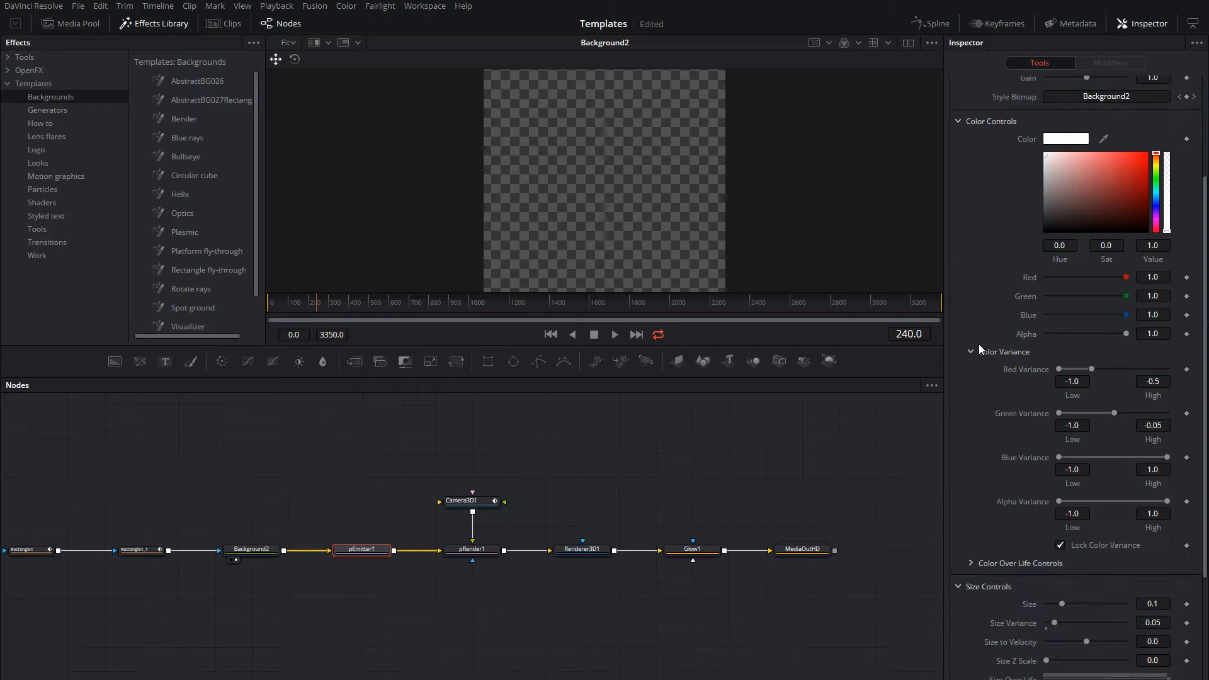
pyautogui.scroll(-6, 956, 417)
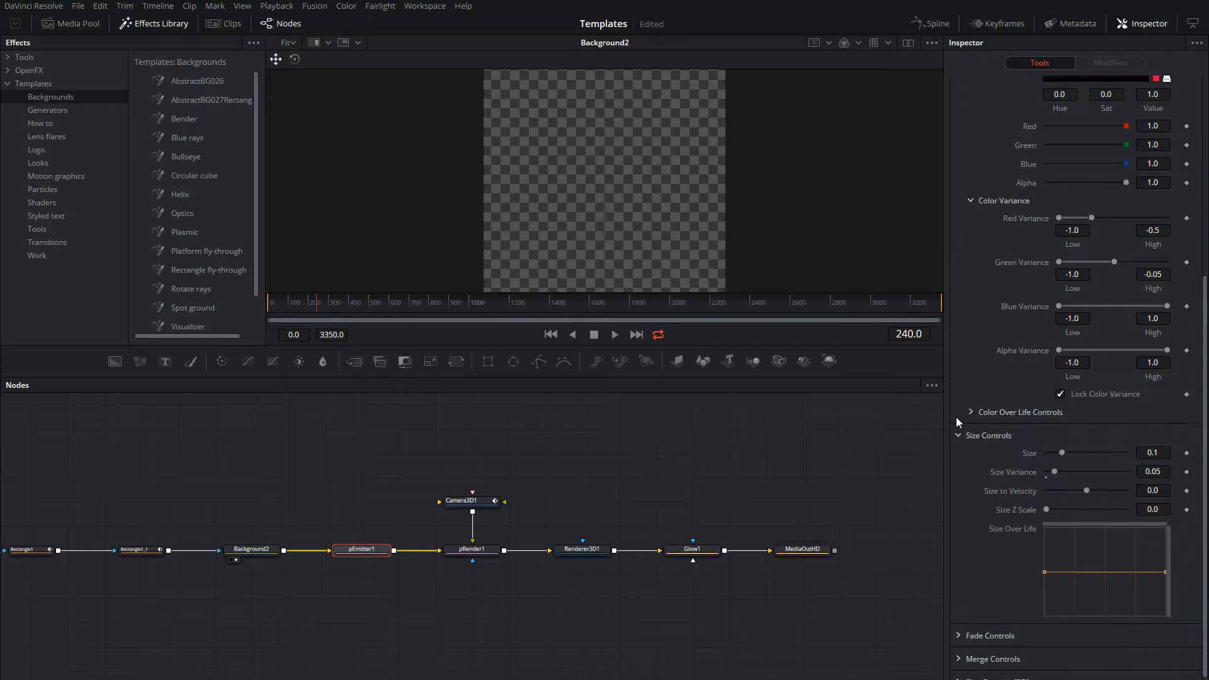
pyautogui.scroll(6, 966, 380)
# Move the playhead to frame 1054 and display MediaOutHD in the viewer.
pyautogui.click(481, 303)
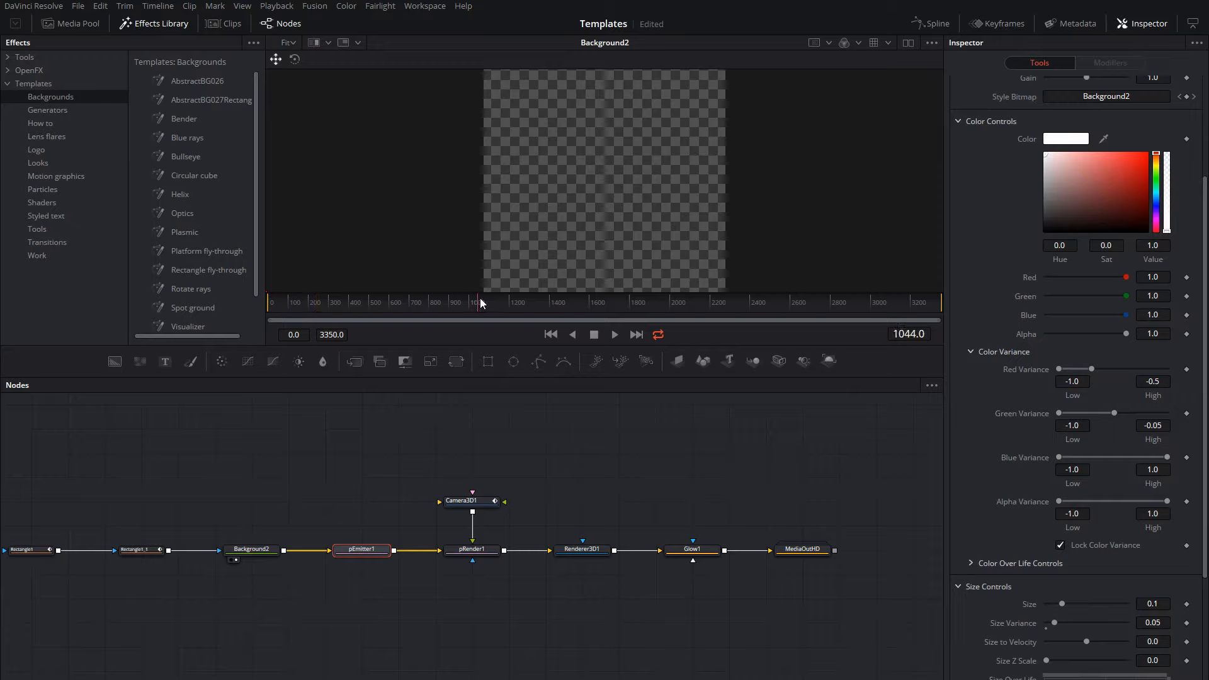
pyautogui.click(808, 553)
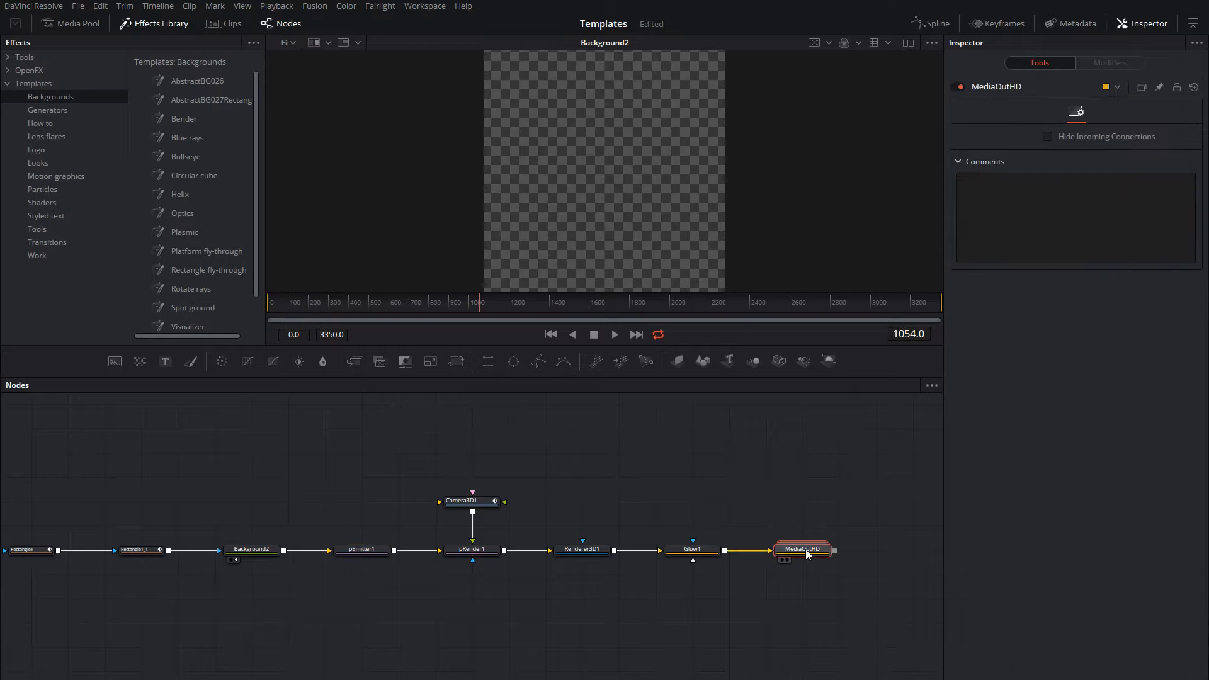
pyautogui.press('1')
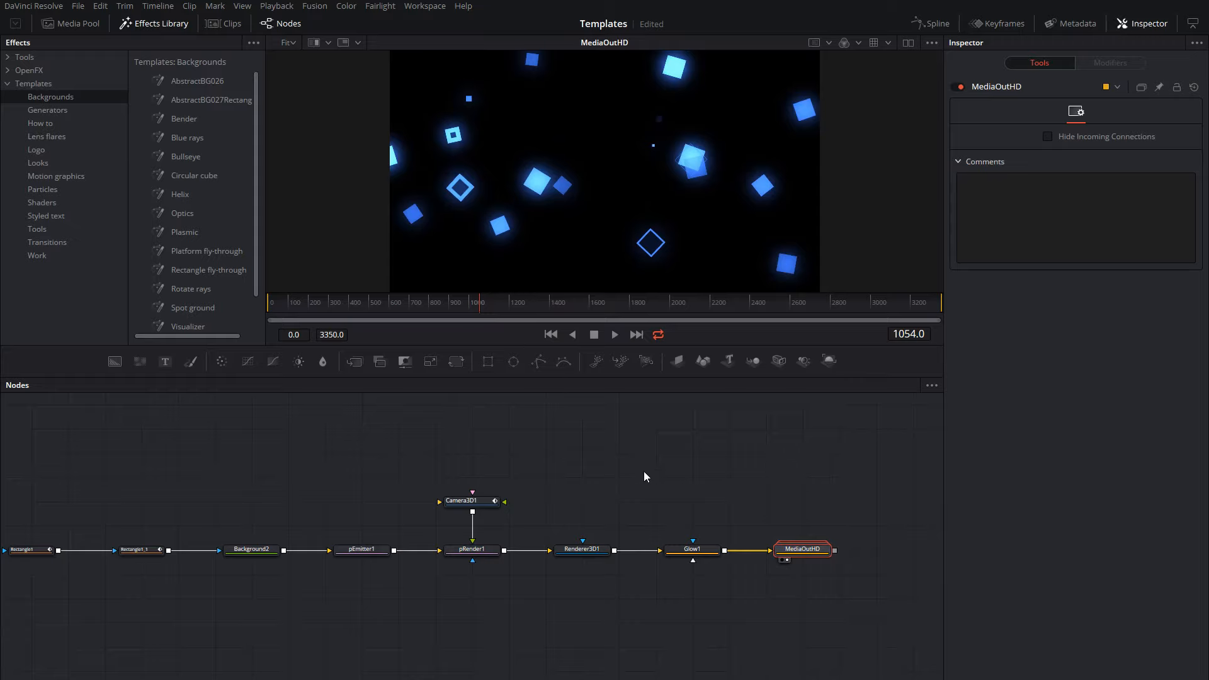
# Review pEmitter1's red and green color variance and size controls, along with its emission region settings.
pyautogui.click(364, 550)
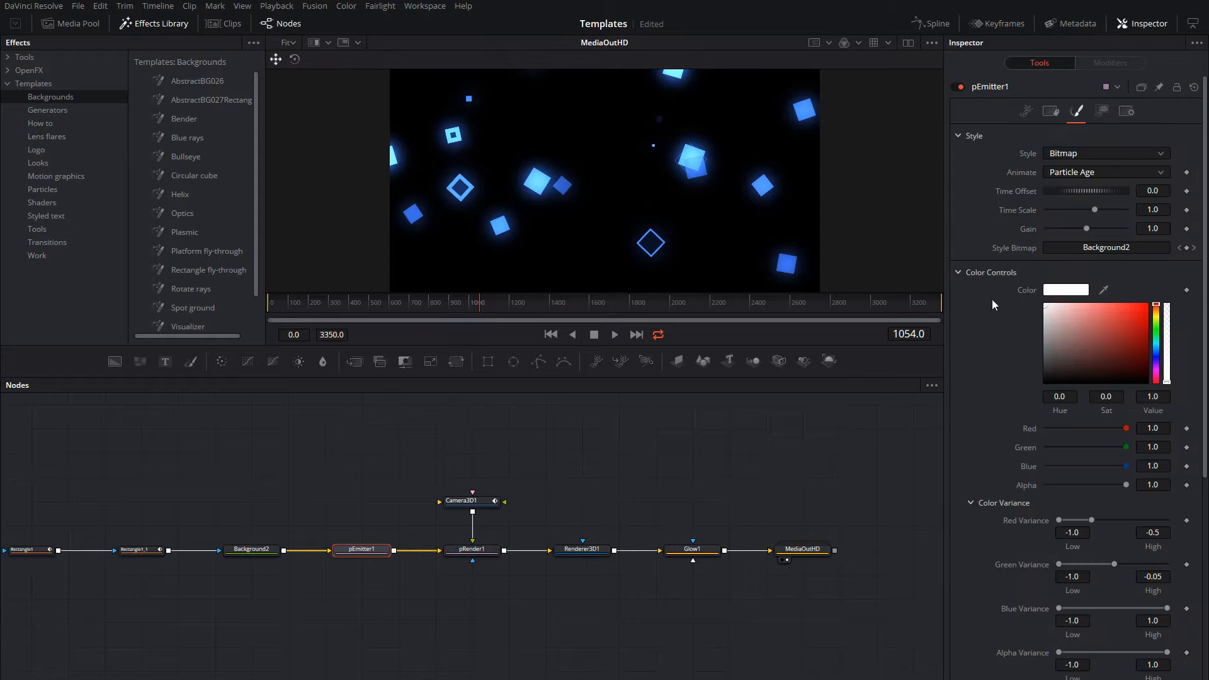
pyautogui.scroll(-4, 995, 308)
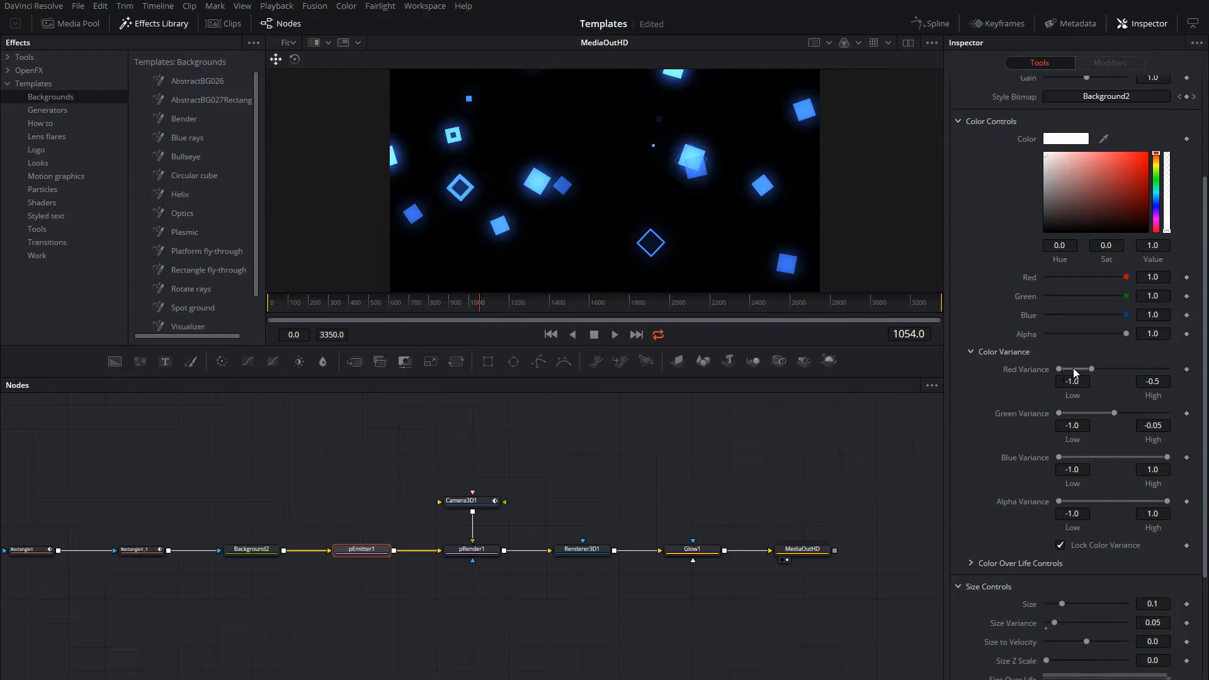
pyautogui.moveTo(1073, 368)
pyautogui.mouseDown()
pyautogui.moveTo(1158, 365)
pyautogui.moveTo(1069, 372)
pyautogui.mouseUp()
pyautogui.moveTo(1093, 413); pyautogui.dragTo(976, 385)
pyautogui.scroll(-3, 989, 422)
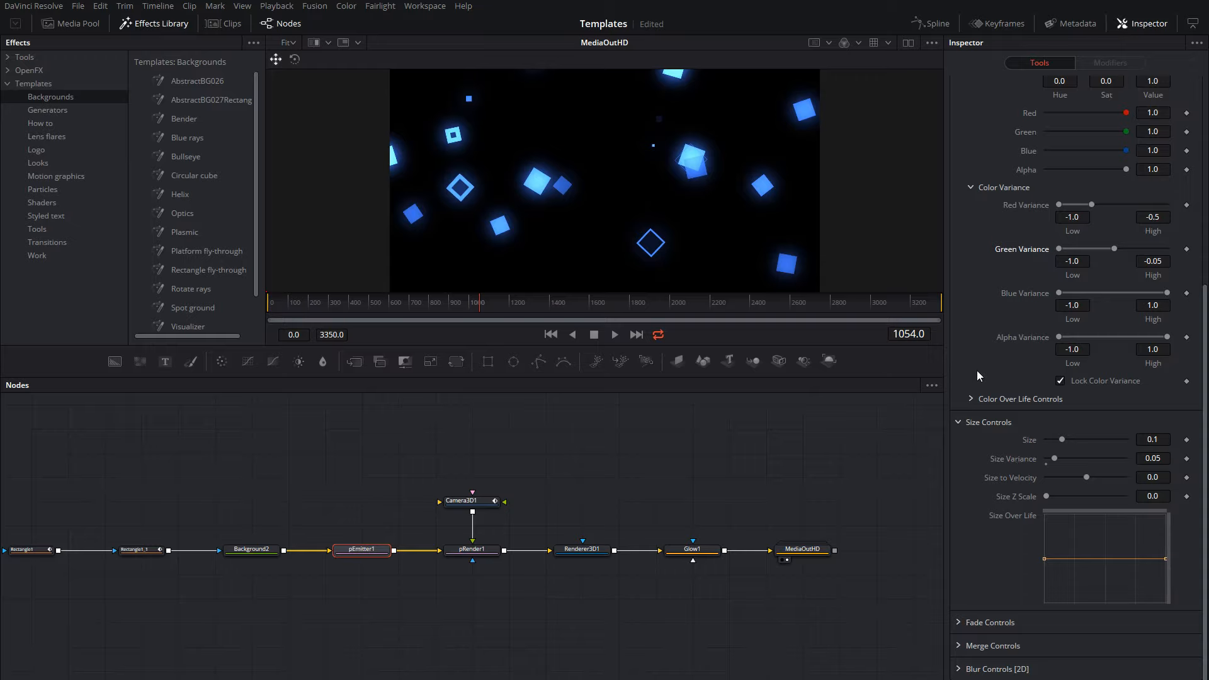
pyautogui.scroll(6, 977, 370)
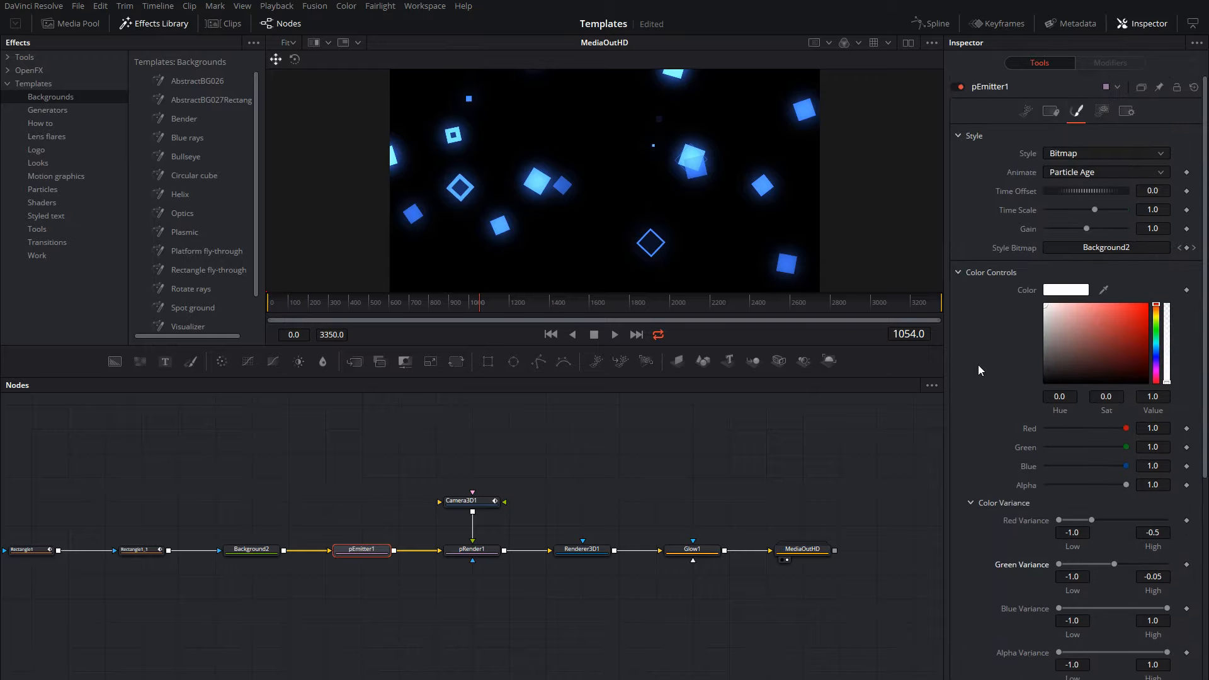
pyautogui.click(1102, 112)
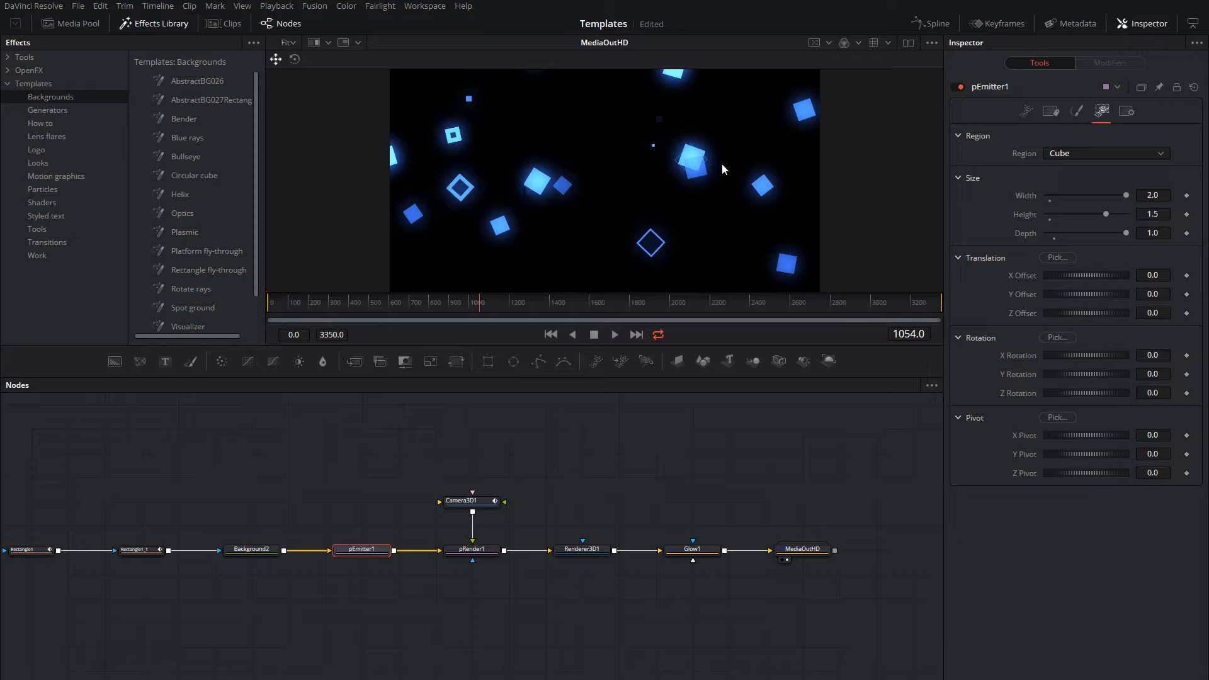
# Display Camera3D1's projection and lens controls and scrub the composition to frame 301 to examine the camera's effect on the particles.
pyautogui.click(484, 502)
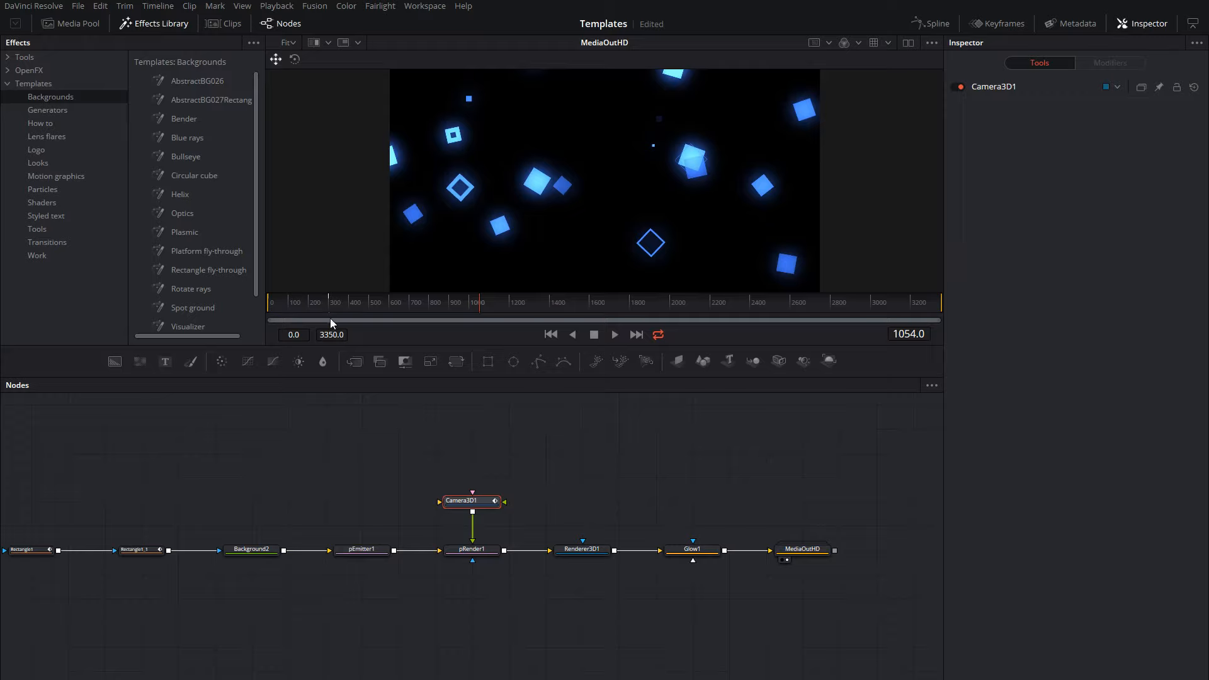
pyautogui.moveTo(318, 309)
pyautogui.mouseDown()
pyautogui.moveTo(278, 309)
pyautogui.moveTo(327, 308)
pyautogui.mouseUp()
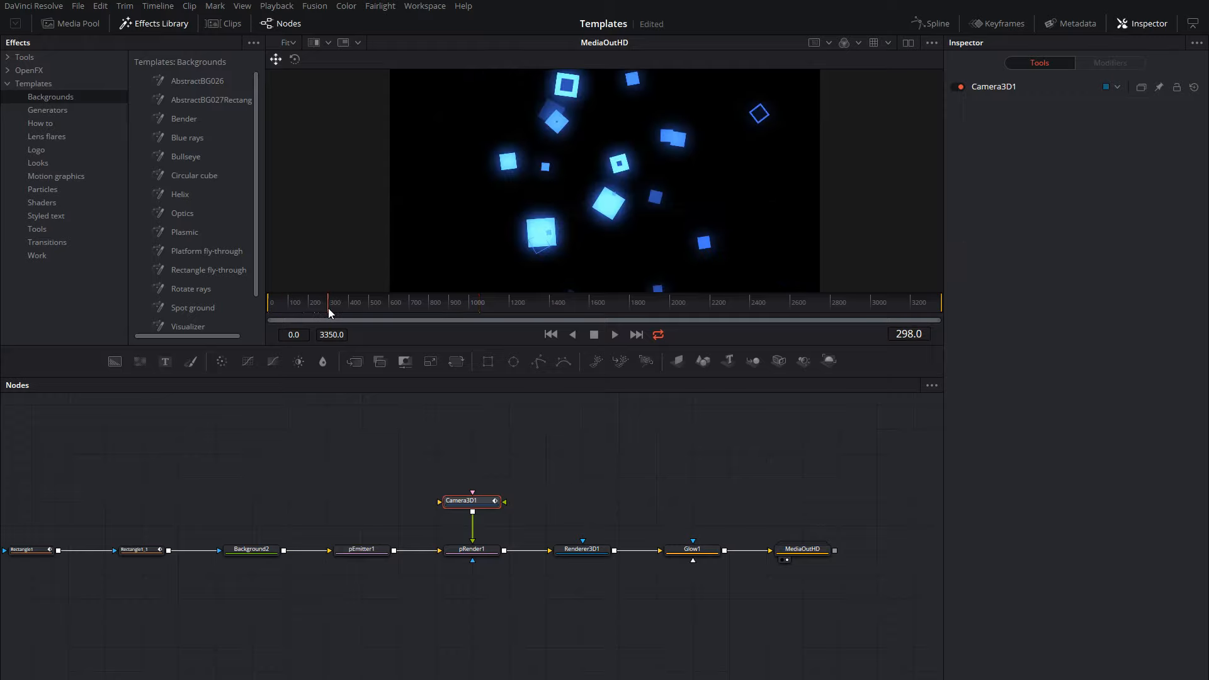
pyautogui.click(996, 89)
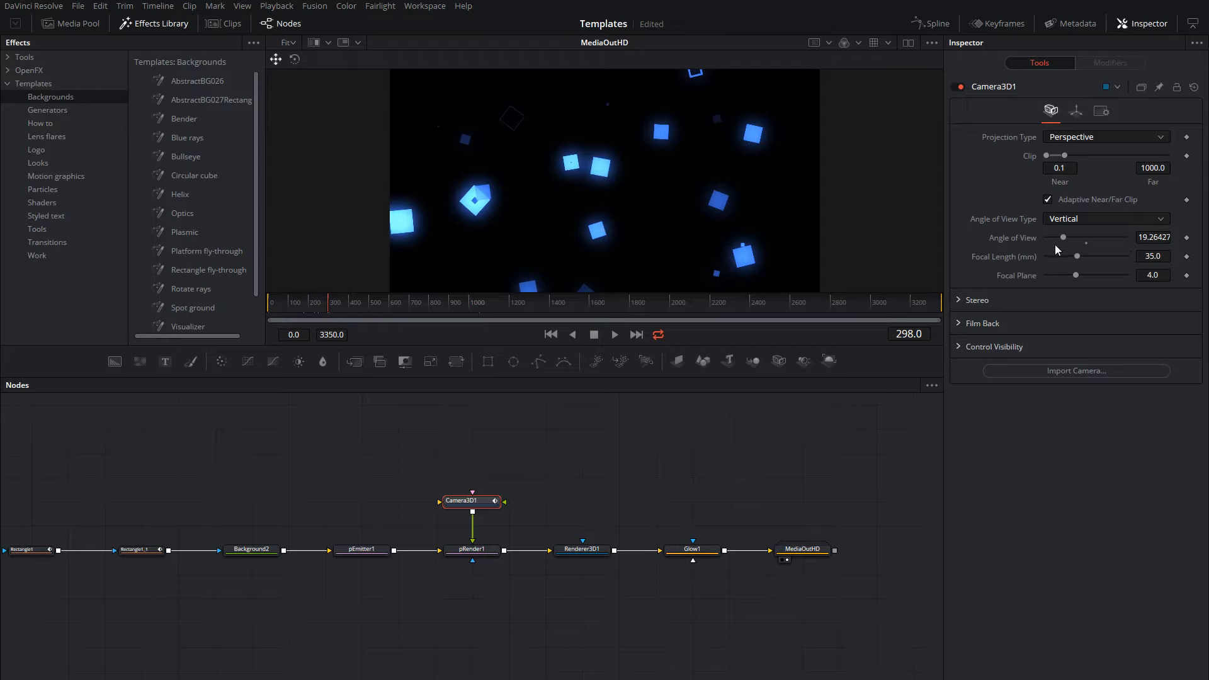
pyautogui.moveTo(306, 311); pyautogui.dragTo(330, 324)
# Examine Camera3D1's Y Rotation curve in the spline editor with only the selected tool listed, and close the editor.
pyautogui.click(932, 24)
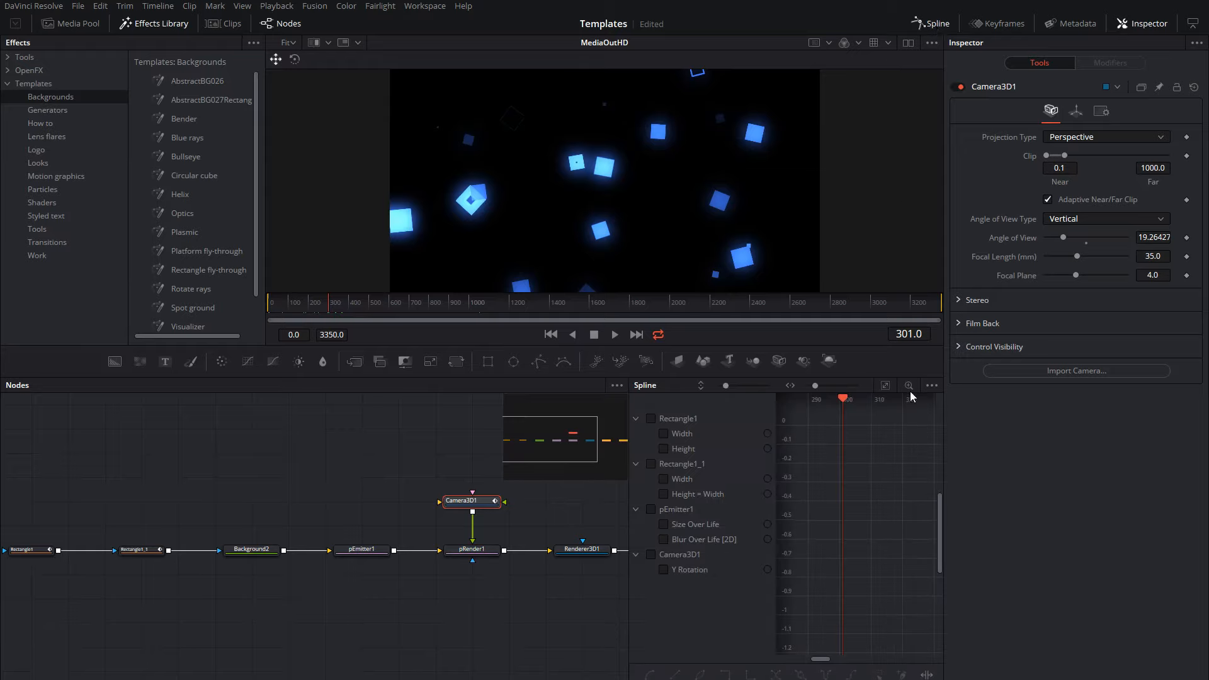
pyautogui.moveTo(534, 535); pyautogui.dragTo(363, 562)
pyautogui.click(933, 387)
pyautogui.click(924, 402)
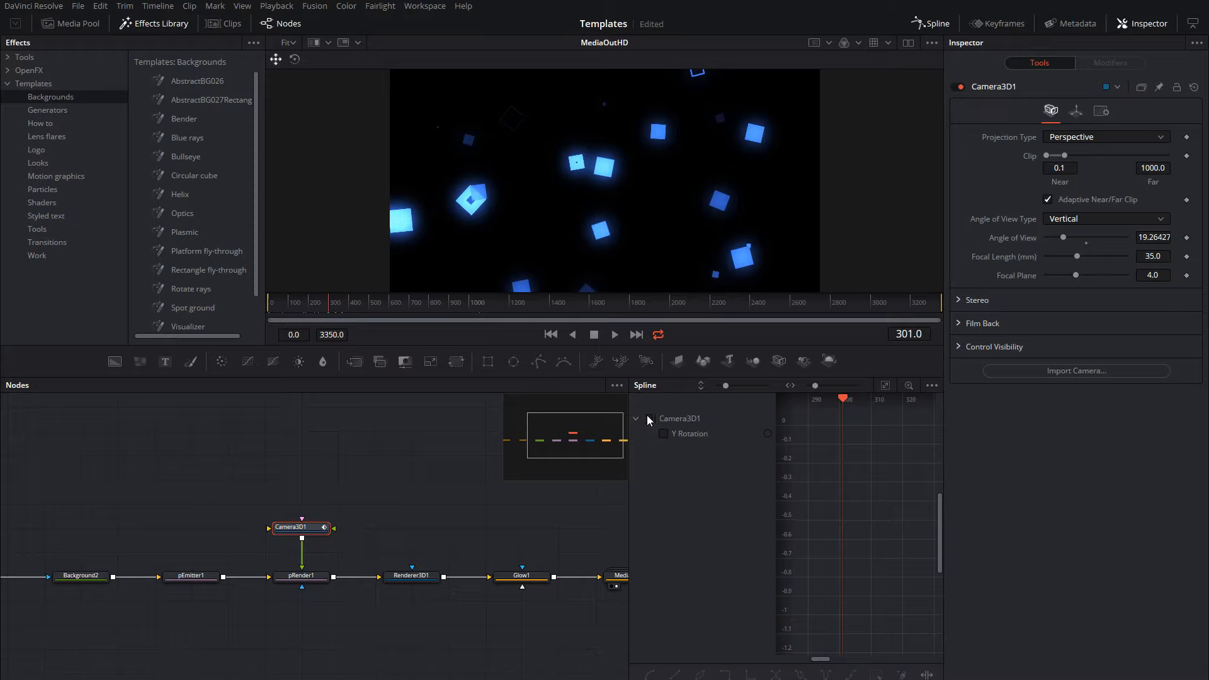
pyautogui.click(651, 419)
pyautogui.moveTo(898, 530)
pyautogui.mouseDown()
pyautogui.moveTo(887, 520)
pyautogui.moveTo(906, 525)
pyautogui.mouseUp()
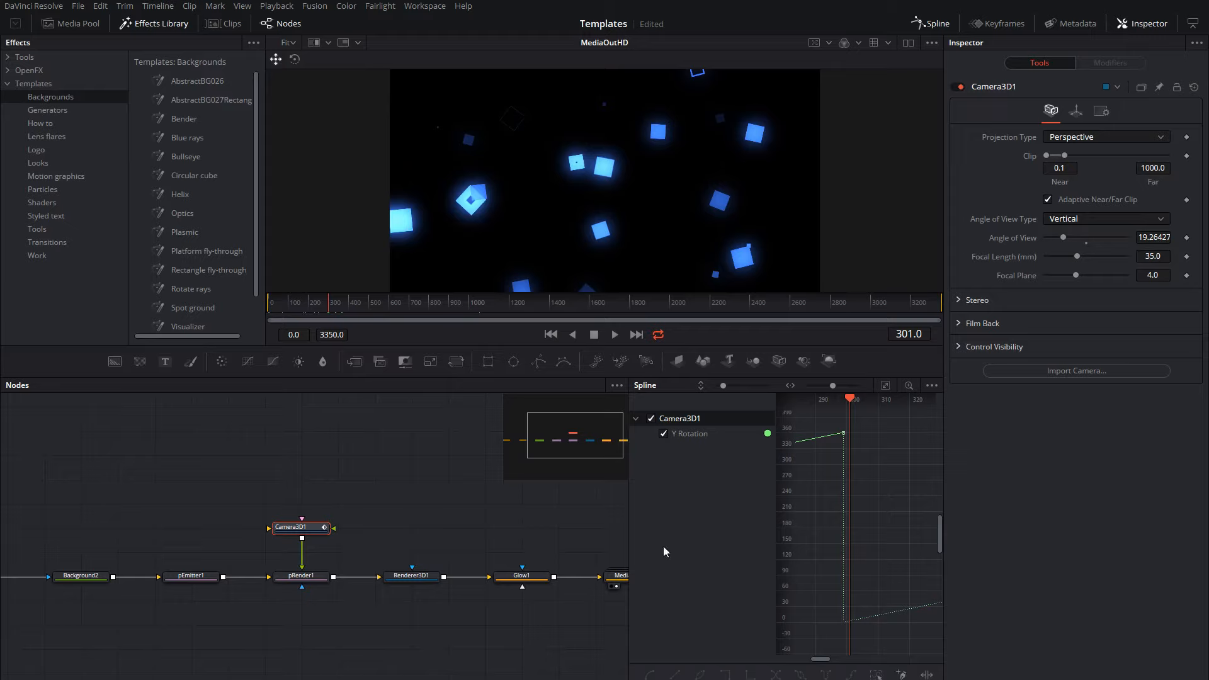
pyautogui.moveTo(502, 525); pyautogui.dragTo(386, 521)
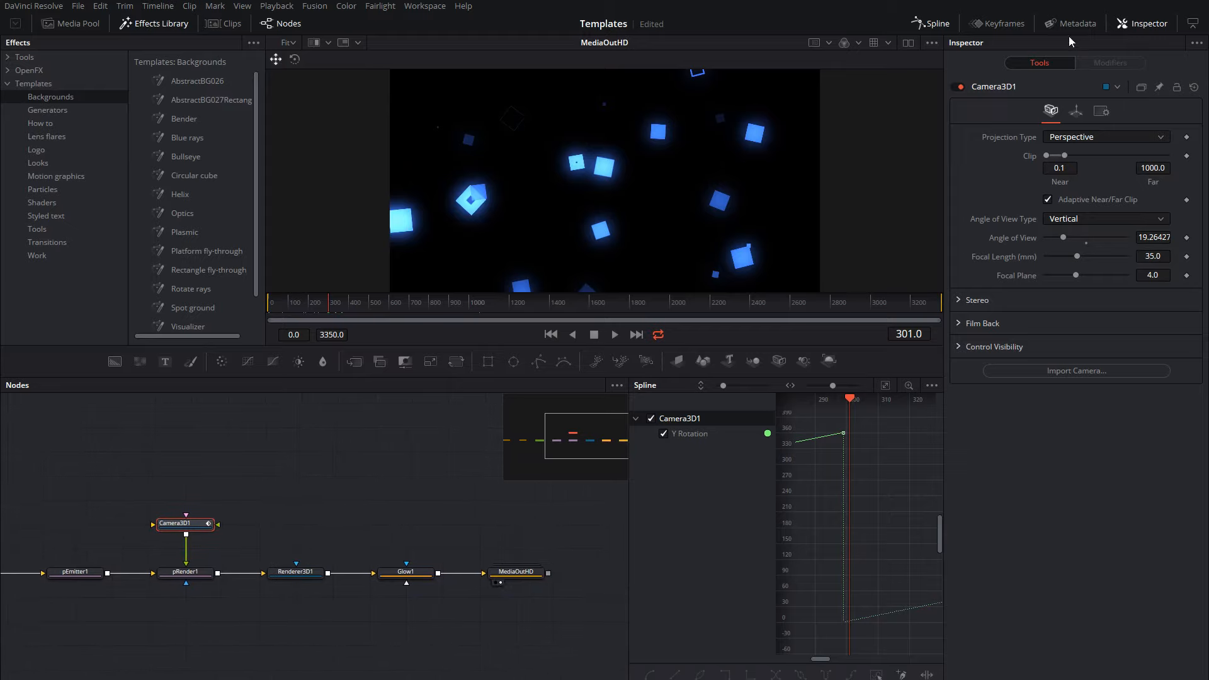
pyautogui.click(938, 23)
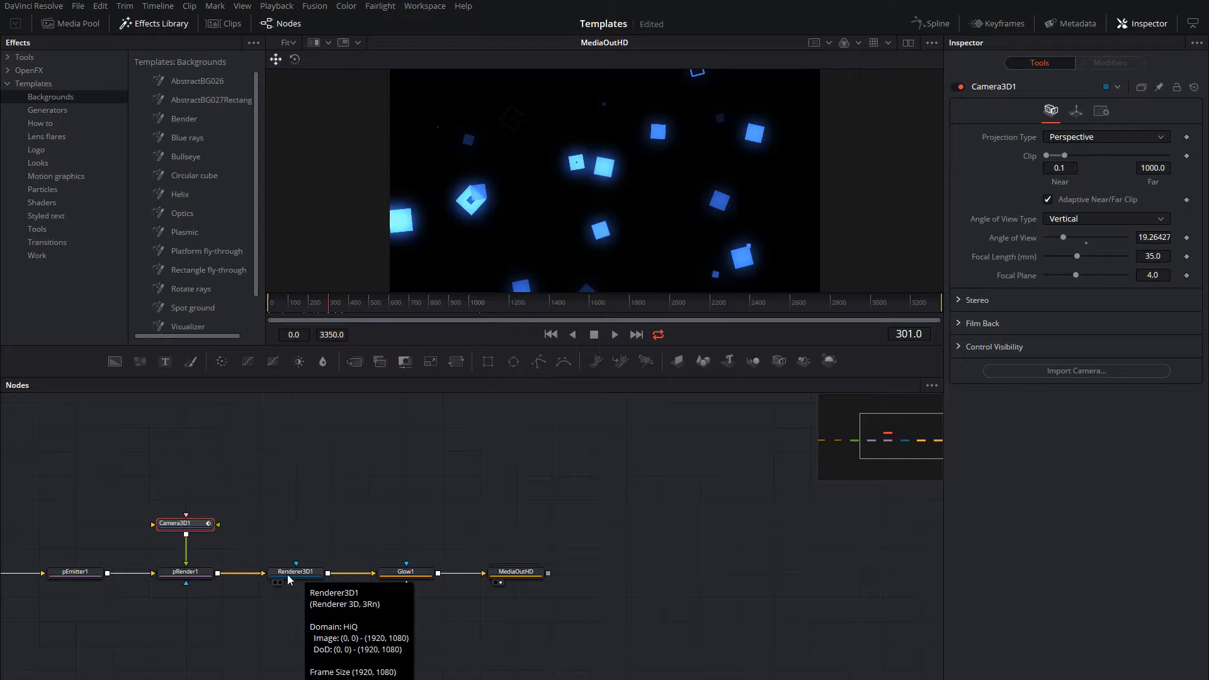
# Review the remaining nodes' settings from pRender1 through Renderer3D1, including its image size options, to Glow1's glow controls.
pyautogui.click(193, 576)
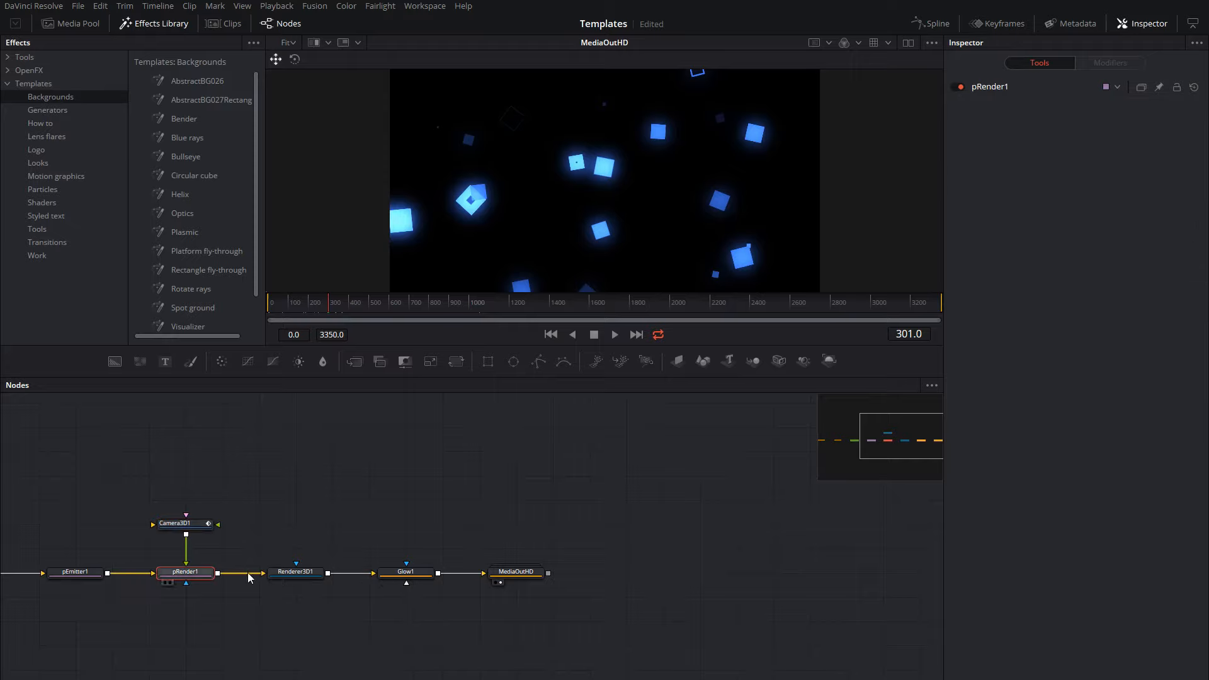
pyautogui.click(294, 575)
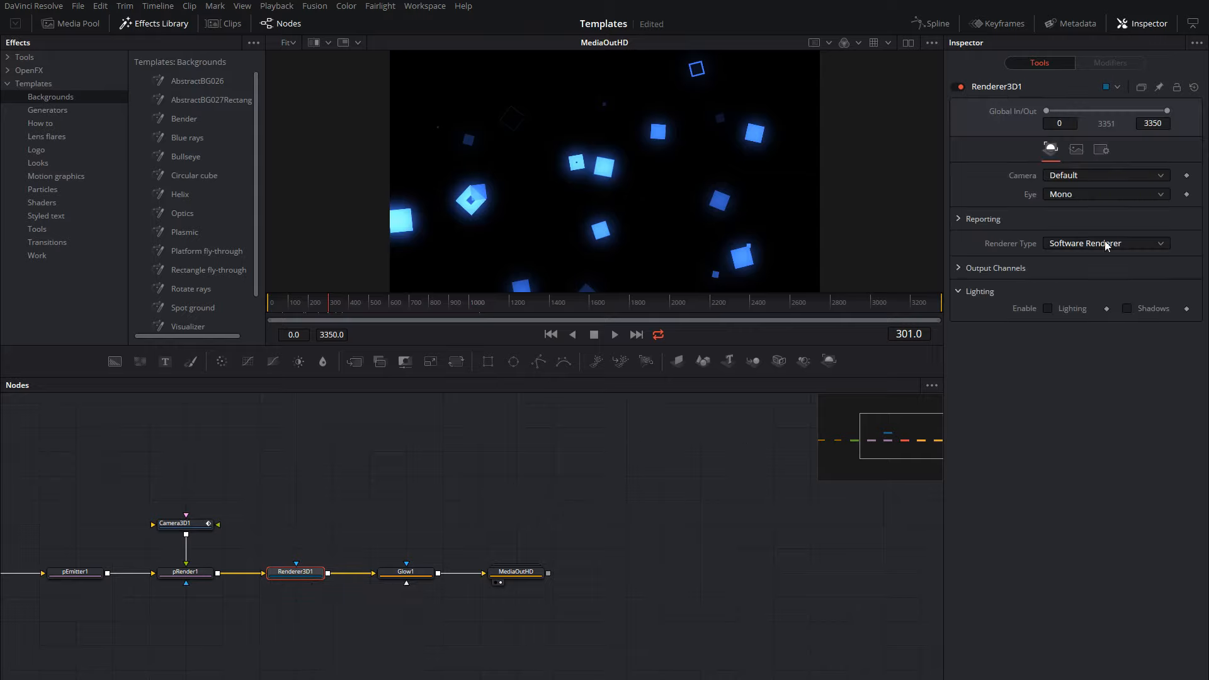
pyautogui.click(1077, 150)
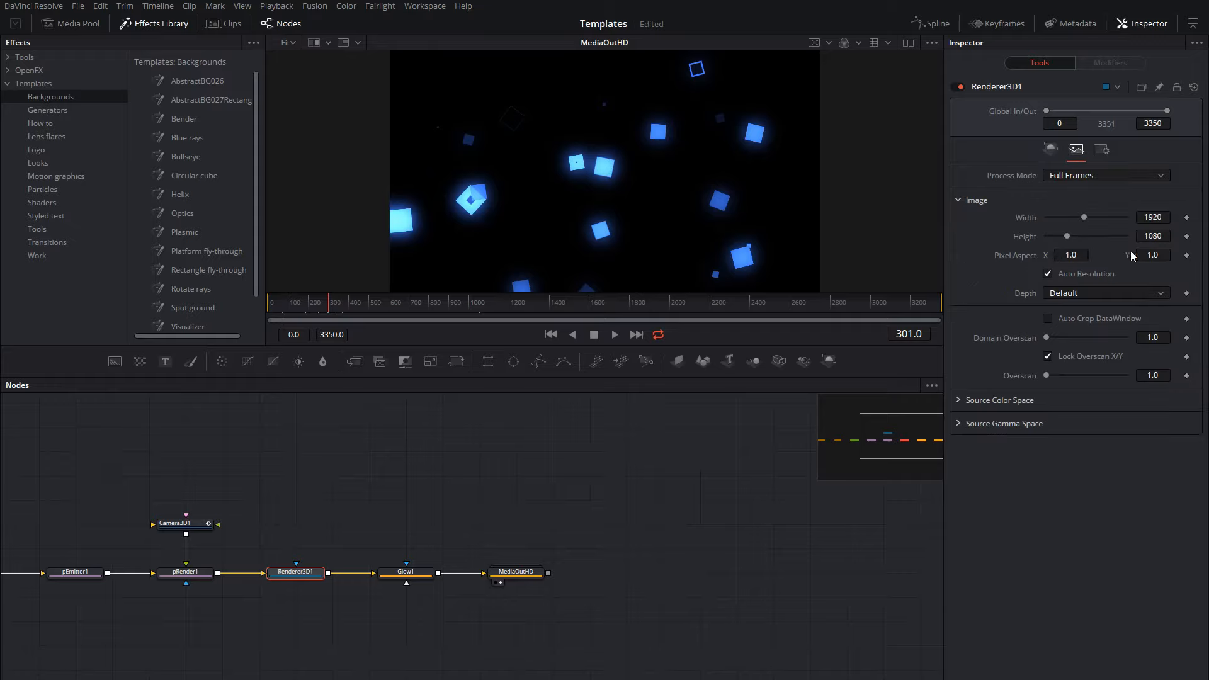
pyautogui.click(418, 575)
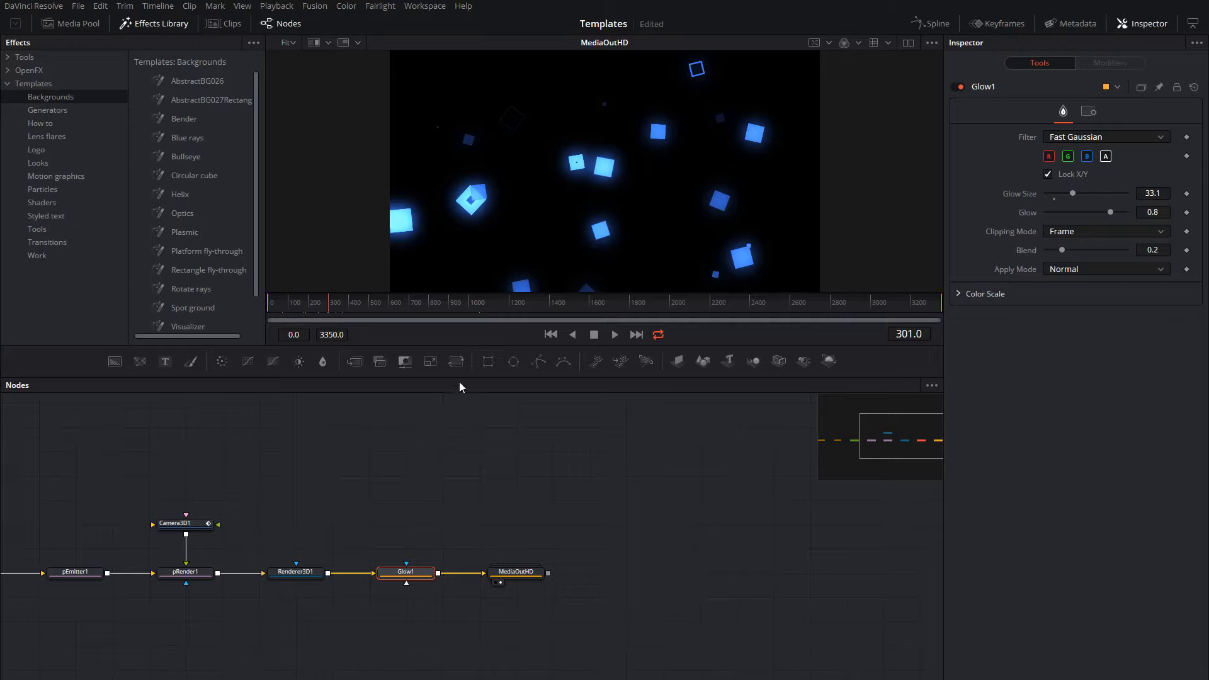
pyautogui.moveTo(291, 464); pyautogui.dragTo(583, 465)
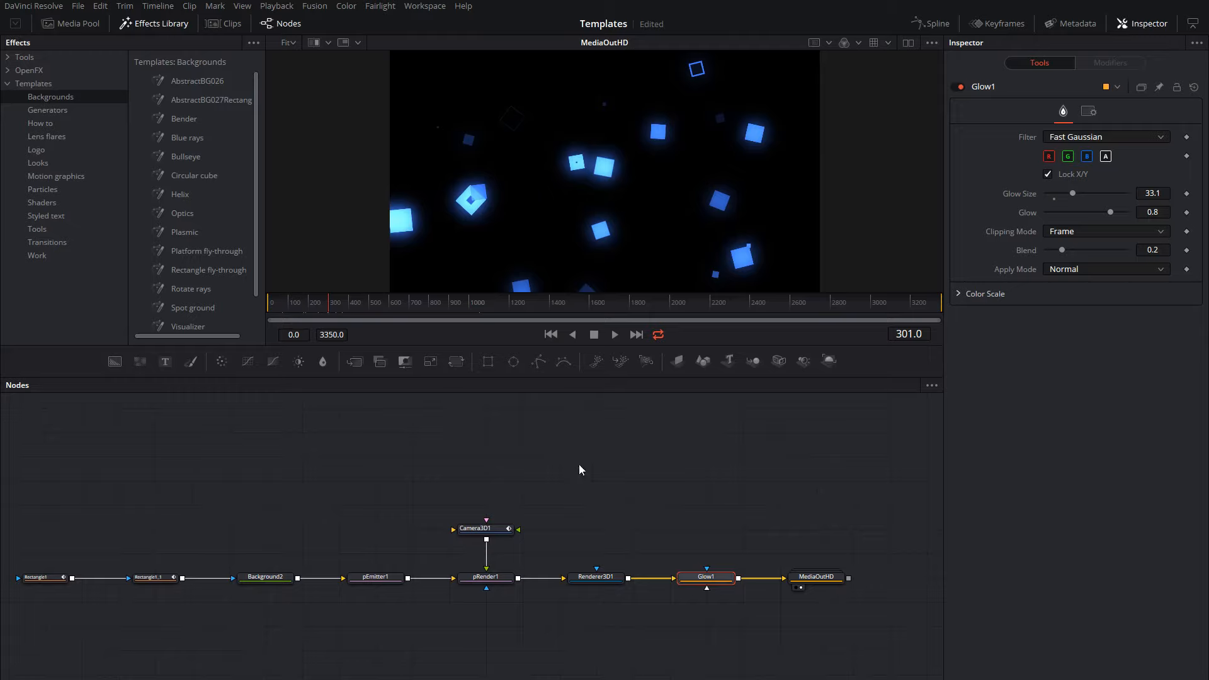